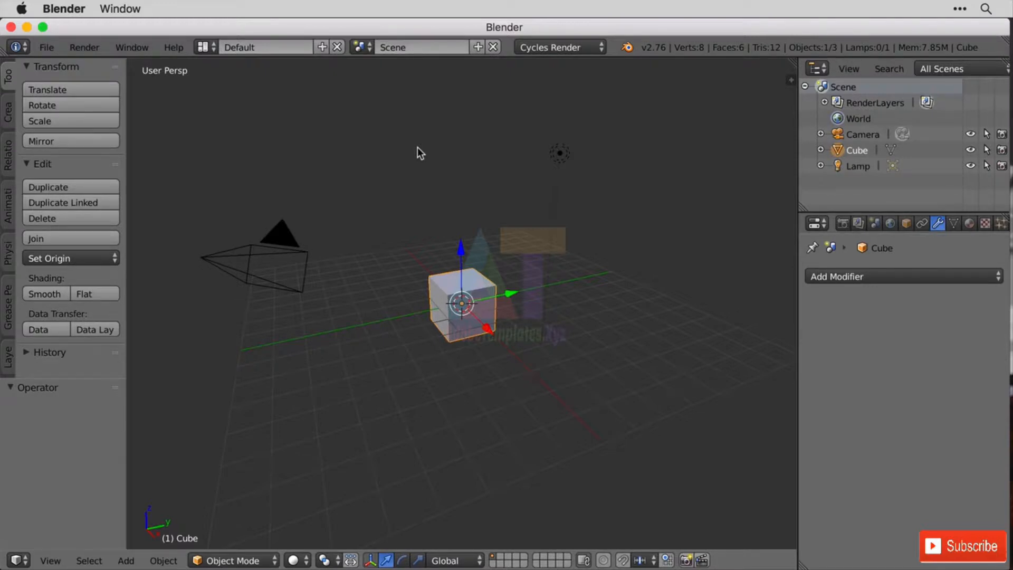
# Step: Delete the lamp from the scene
pyautogui.rightClick(562, 155)
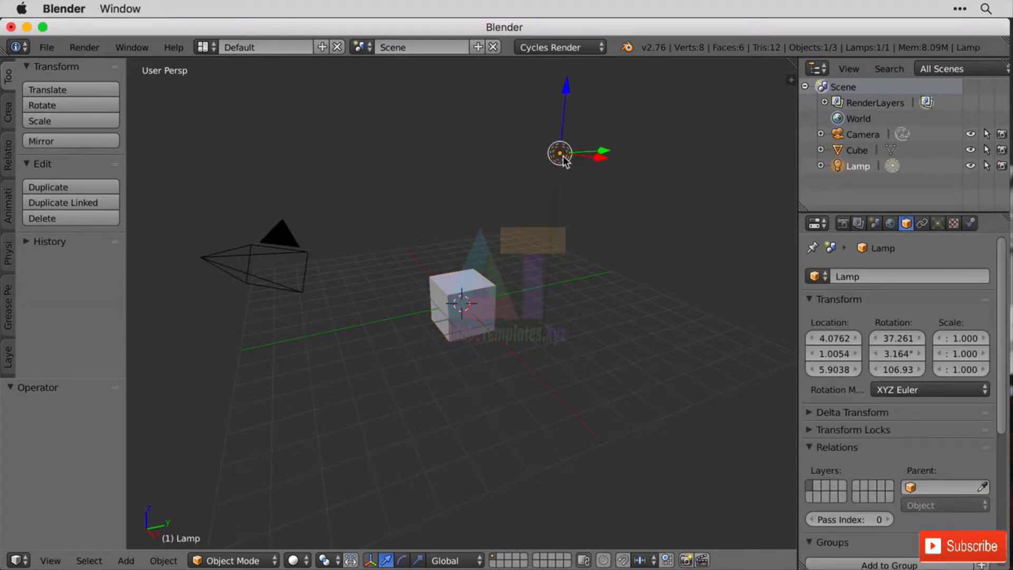
pyautogui.press('x')
pyautogui.click(392, 198)
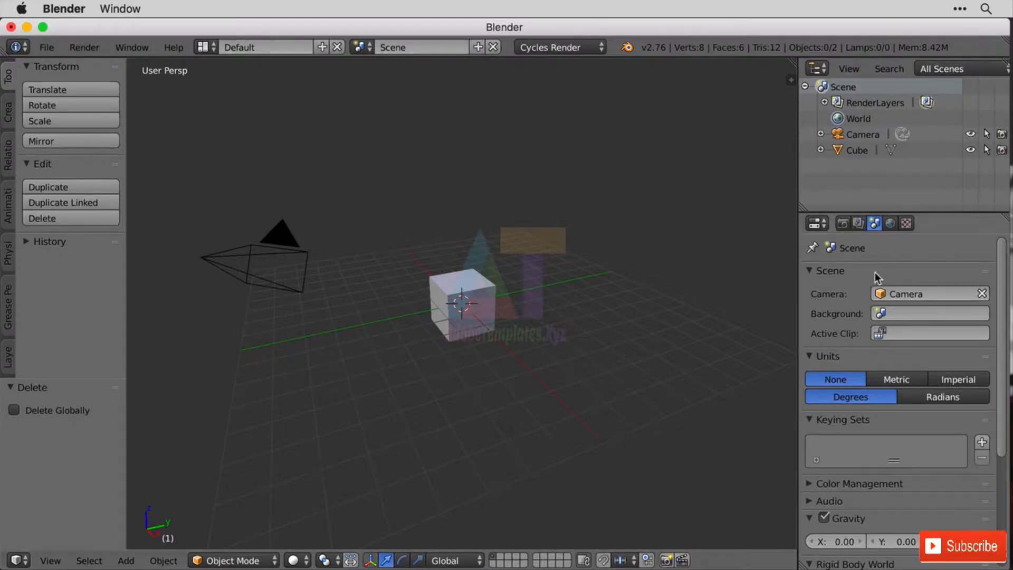
# Step: Set the world surface color to pure white, with R, G and B at 1.000
pyautogui.click(892, 224)
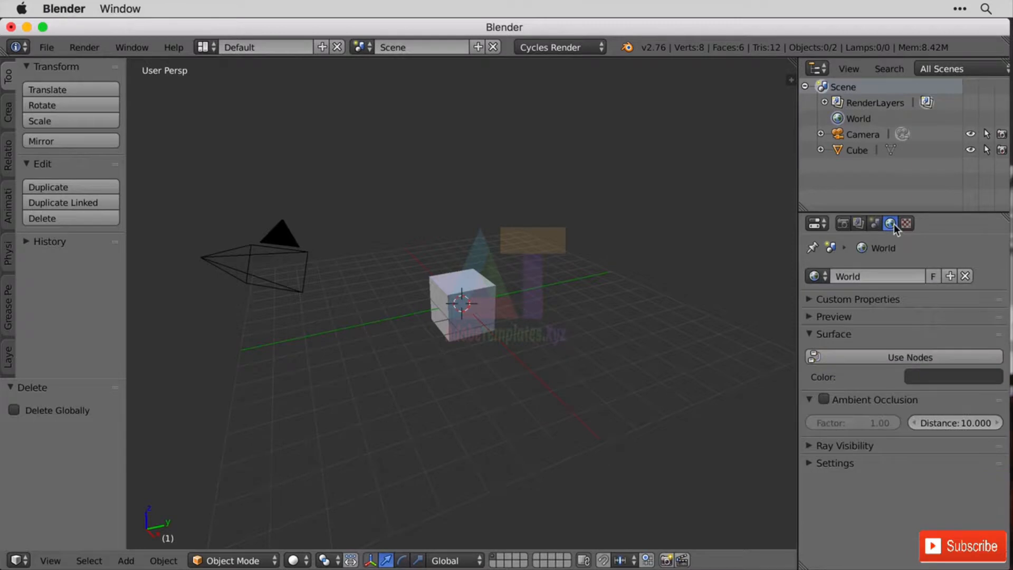
pyautogui.click(907, 376)
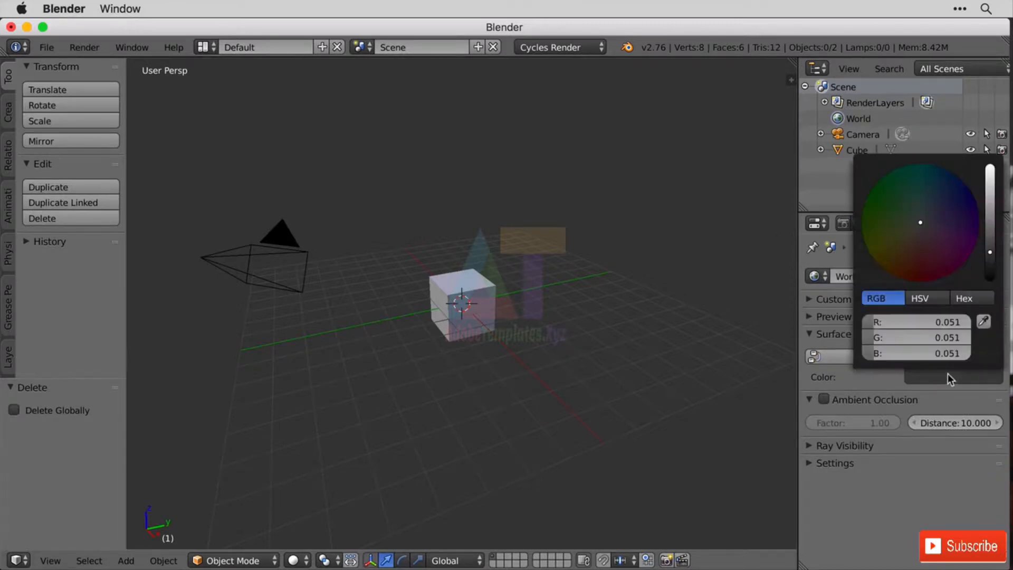
pyautogui.moveTo(992, 237); pyautogui.dragTo(992, 167)
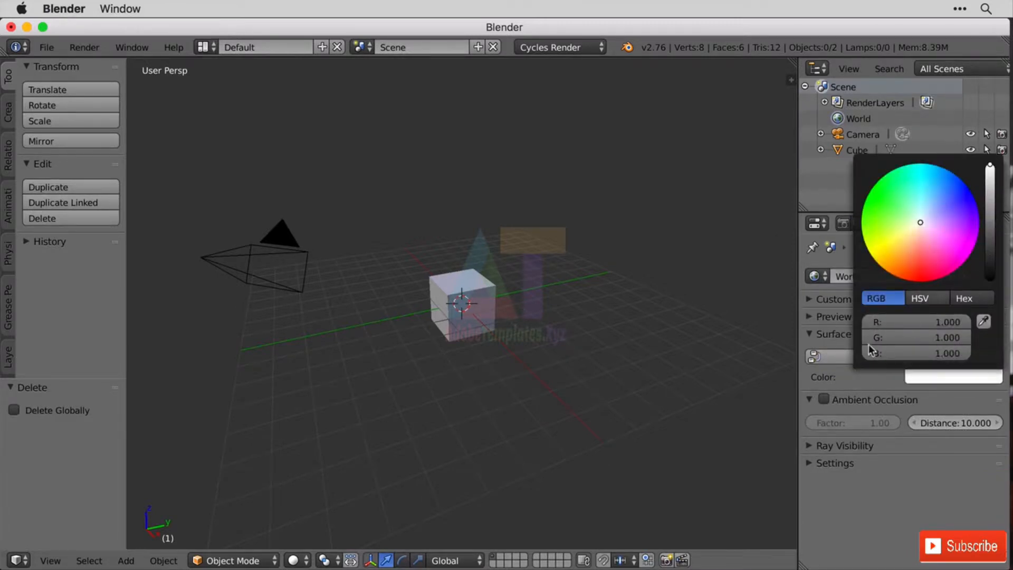
# Step: Render an image of the cube under the white world light, then return to the 3D view
pyautogui.click(85, 46)
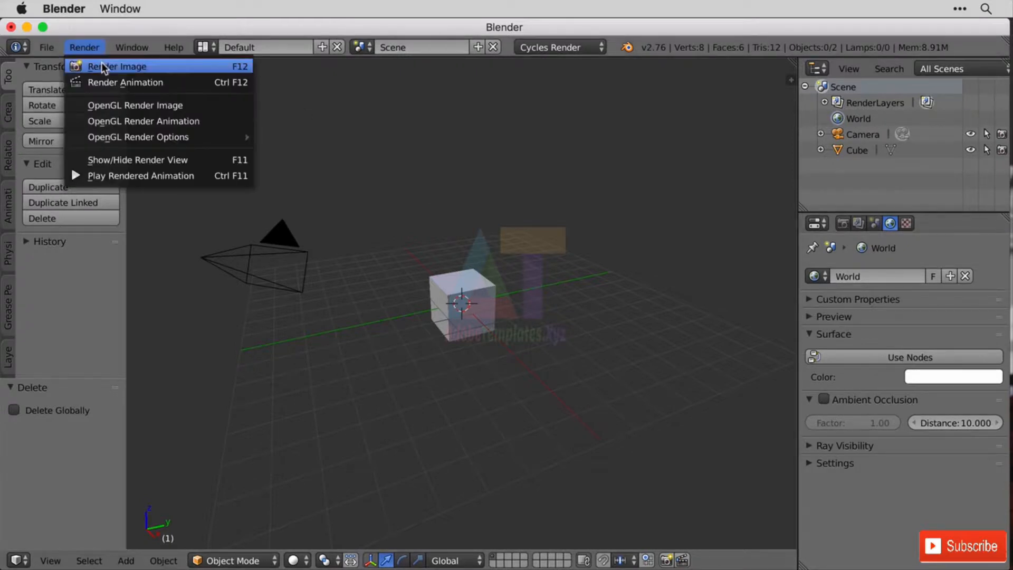
pyautogui.click(101, 62)
pyautogui.moveTo(344, 295); pyautogui.dragTo(369, 289, button='middle')
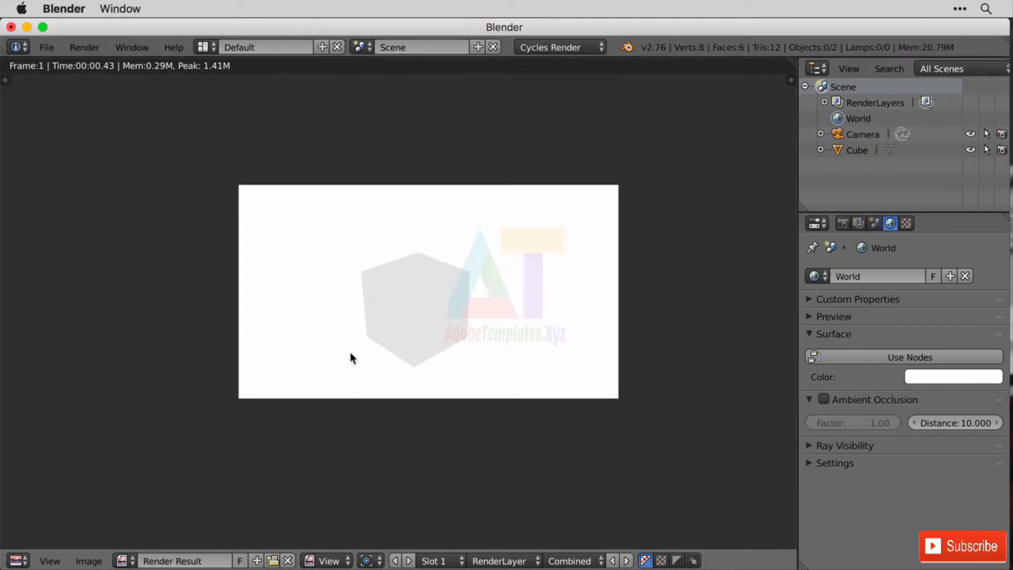
pyautogui.click(17, 561)
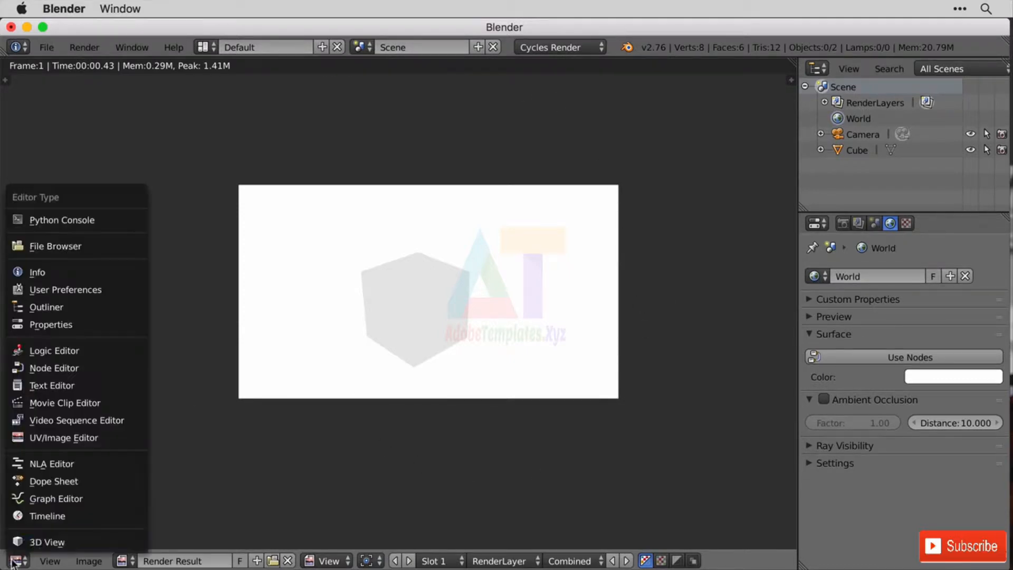
pyautogui.click(34, 538)
# Step: Scale the cube's whole mesh by a factor of 10 in Edit Mode
pyautogui.scroll(6, 434, 333)
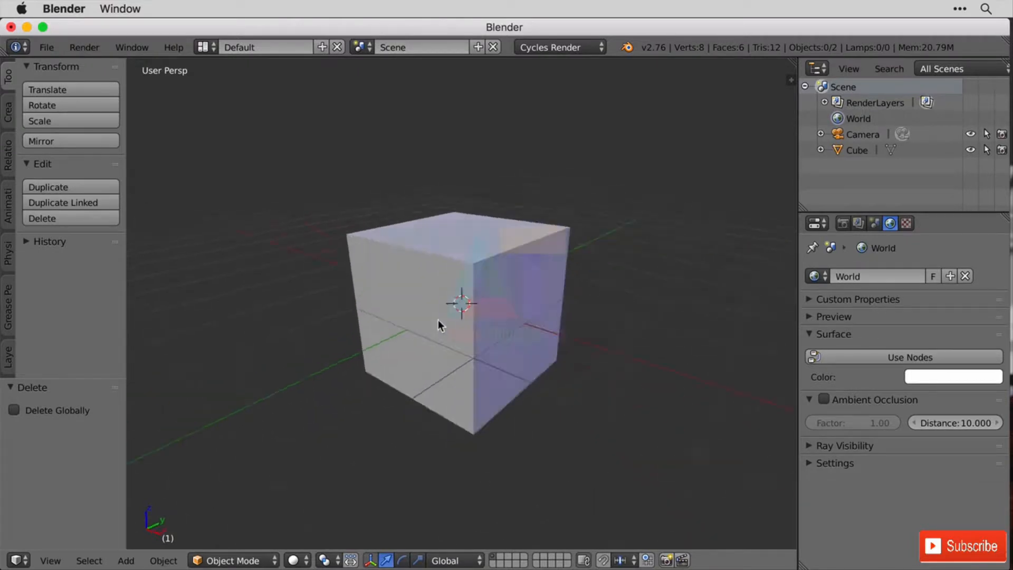
pyautogui.moveTo(438, 320); pyautogui.dragTo(415, 324, button='middle')
pyautogui.rightClick(459, 302)
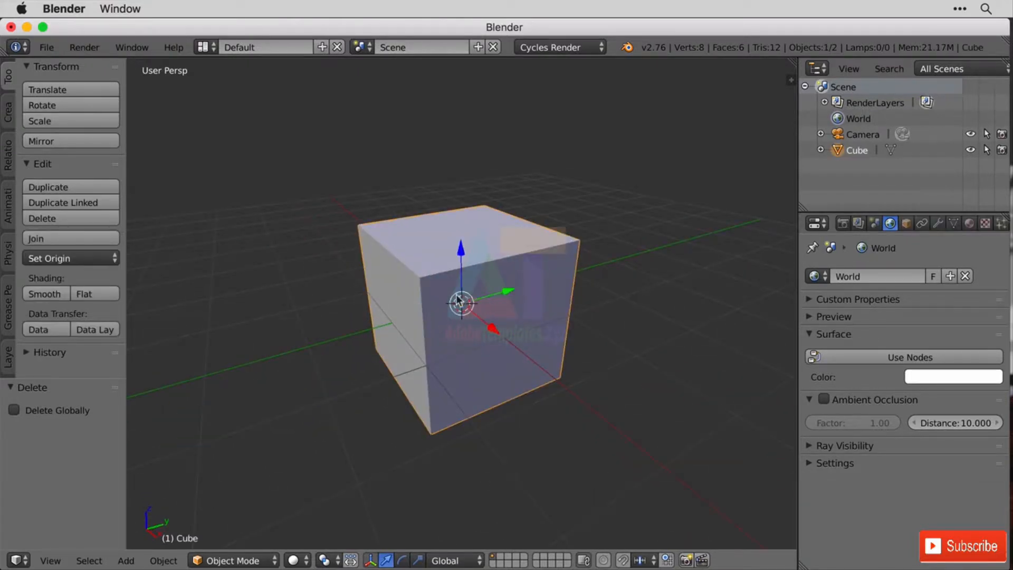
pyautogui.press('Tab')
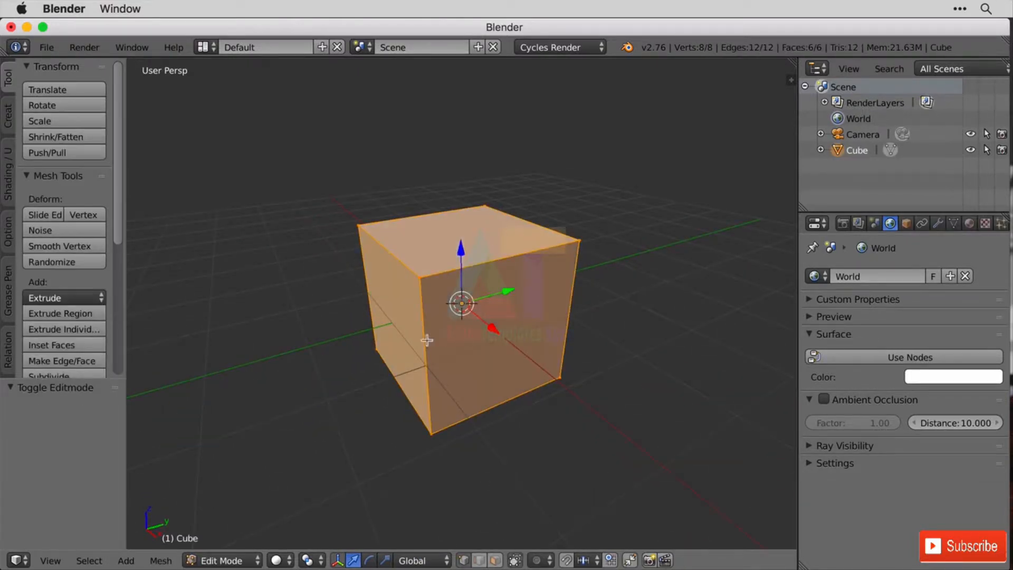
pyautogui.press('s')
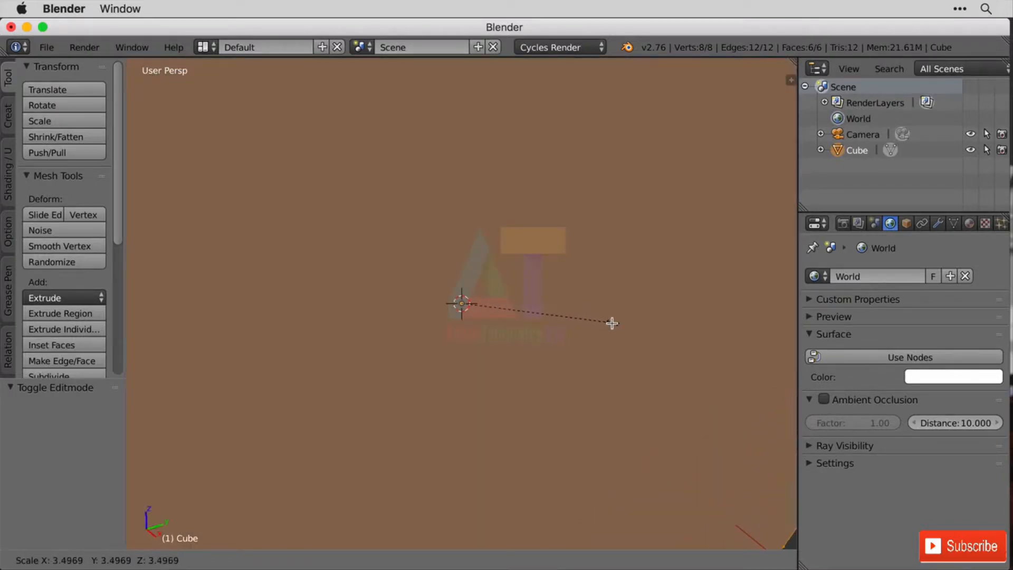
pyautogui.write('10')
pyautogui.press('Return')
# Step: Raise the enlarged cube's mesh by setting its median Z position to 10
pyautogui.scroll(-5, 607, 330)
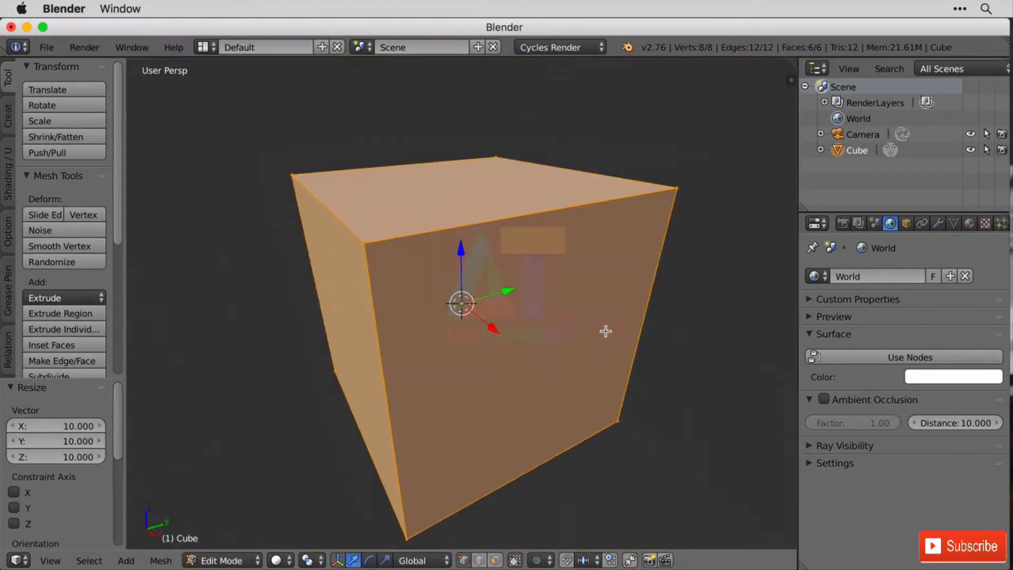
pyautogui.click(795, 83)
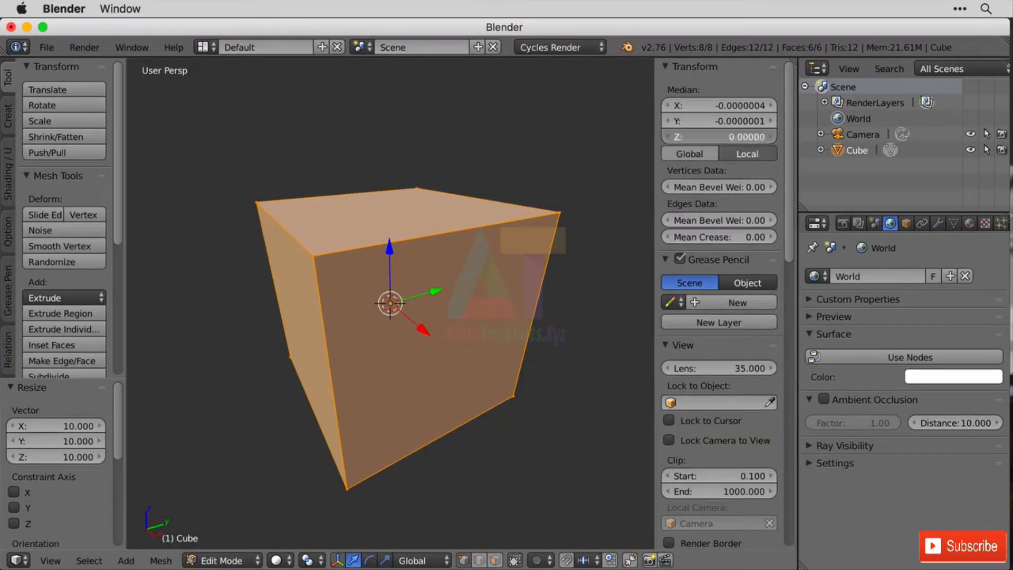
pyautogui.click(738, 136)
pyautogui.write('10')
pyautogui.press('Return')
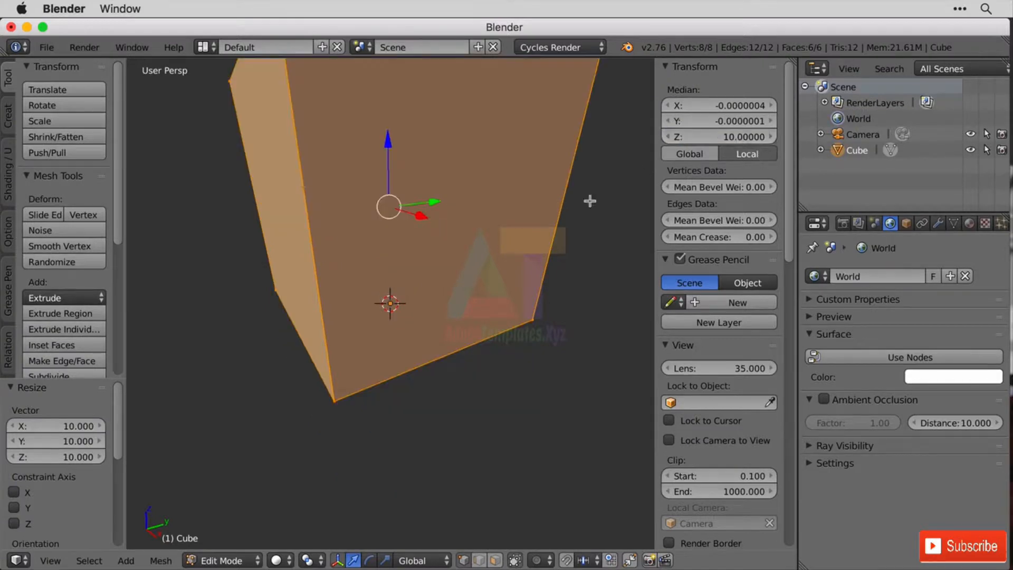
# Step: Examine the inside of the enlarged cube, both in the user view and through the camera
pyautogui.scroll(-1, 408, 317)
pyautogui.scroll(7, 408, 319)
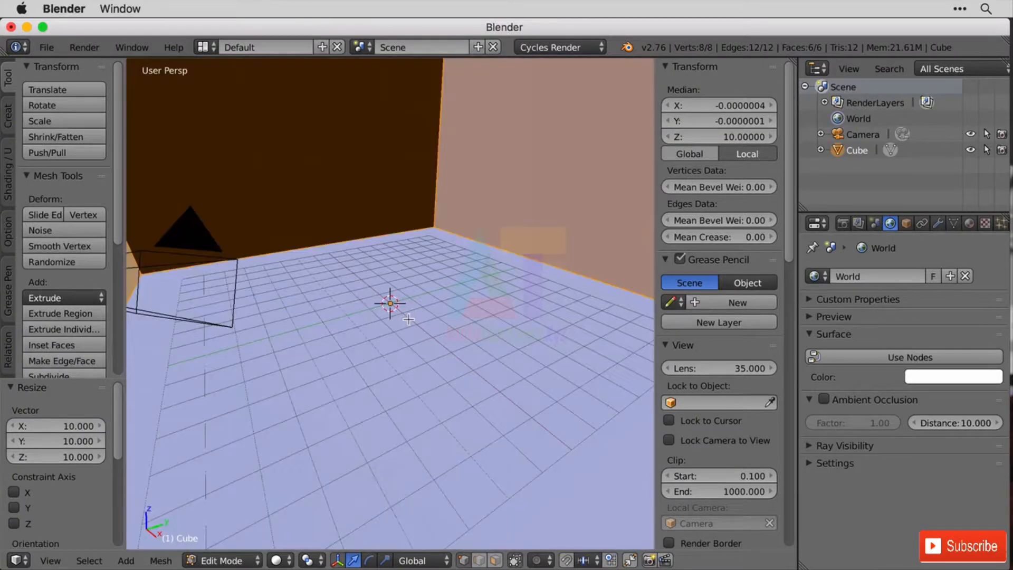
pyautogui.scroll(3, 417, 317)
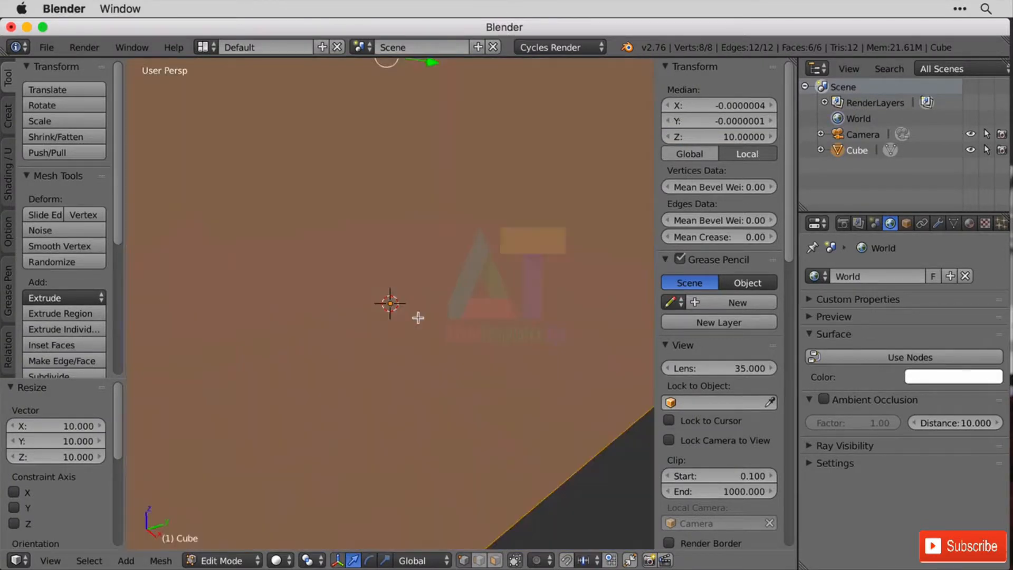
pyautogui.scroll(-3, 418, 317)
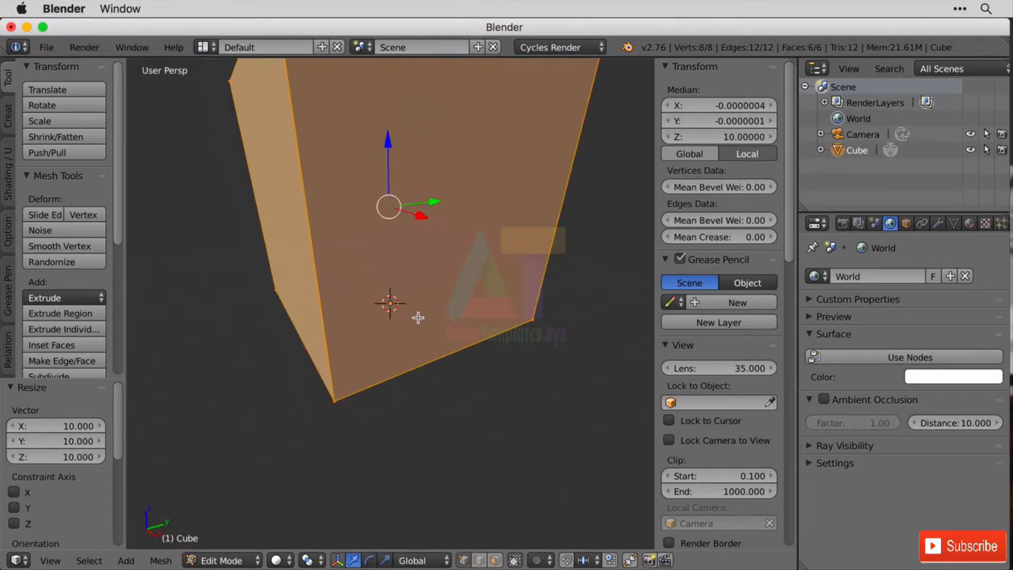
pyautogui.press('KP_0')
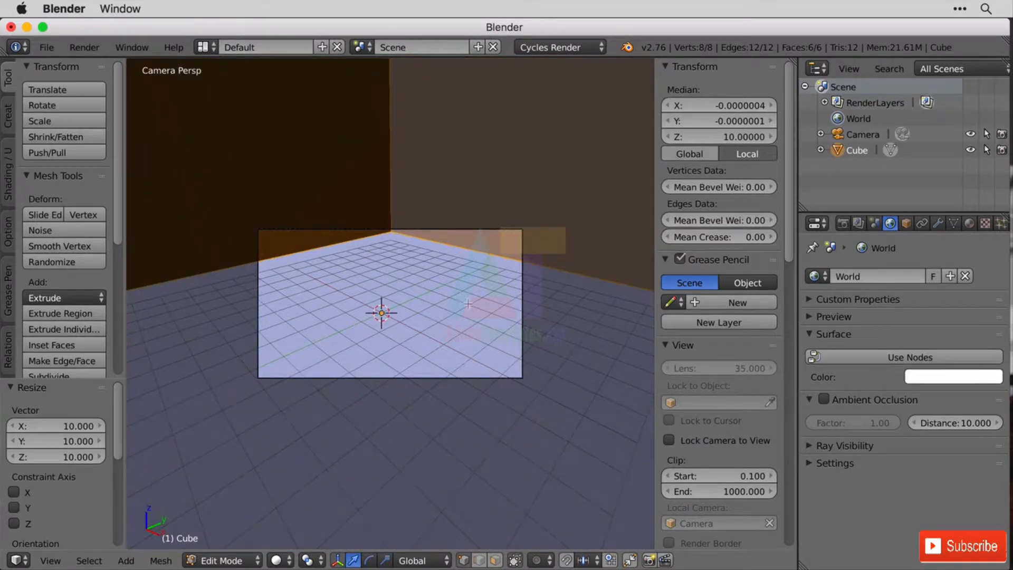
pyautogui.press('Tab')
pyautogui.press('Tab')
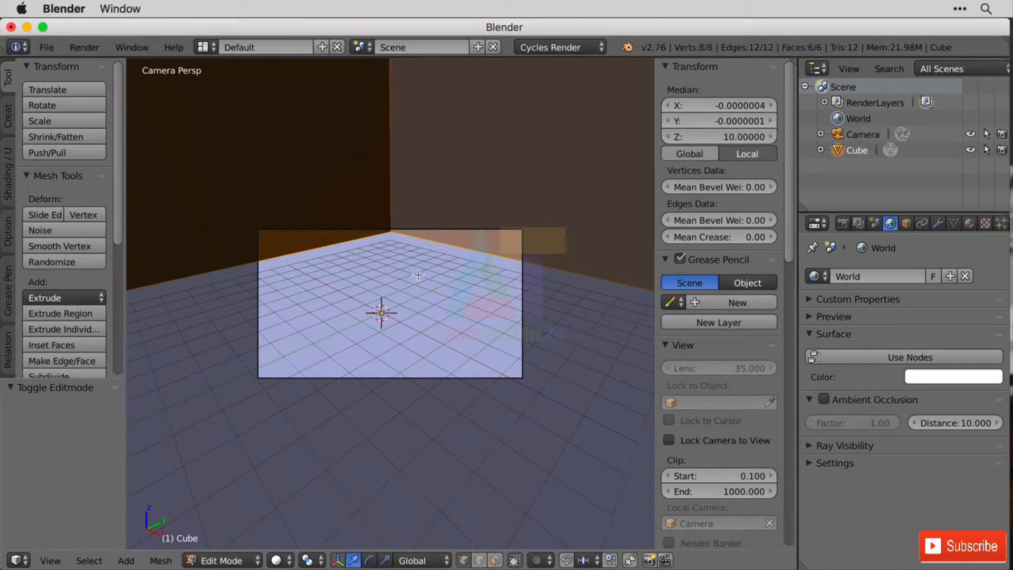
pyautogui.press('KP_0')
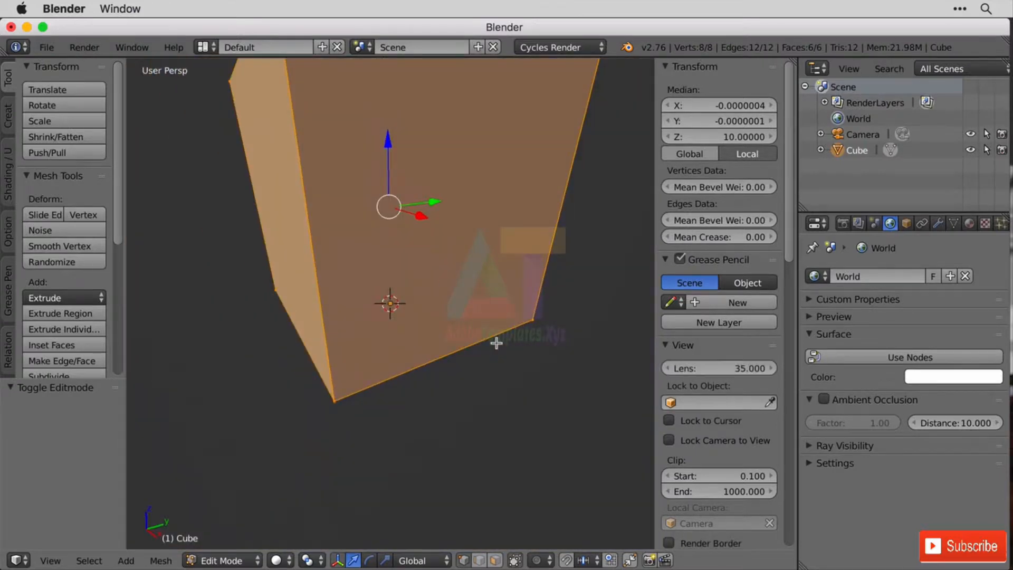
# Step: Subdivide all faces of the cube with 4 cuts
pyautogui.scroll(-5, 516, 337)
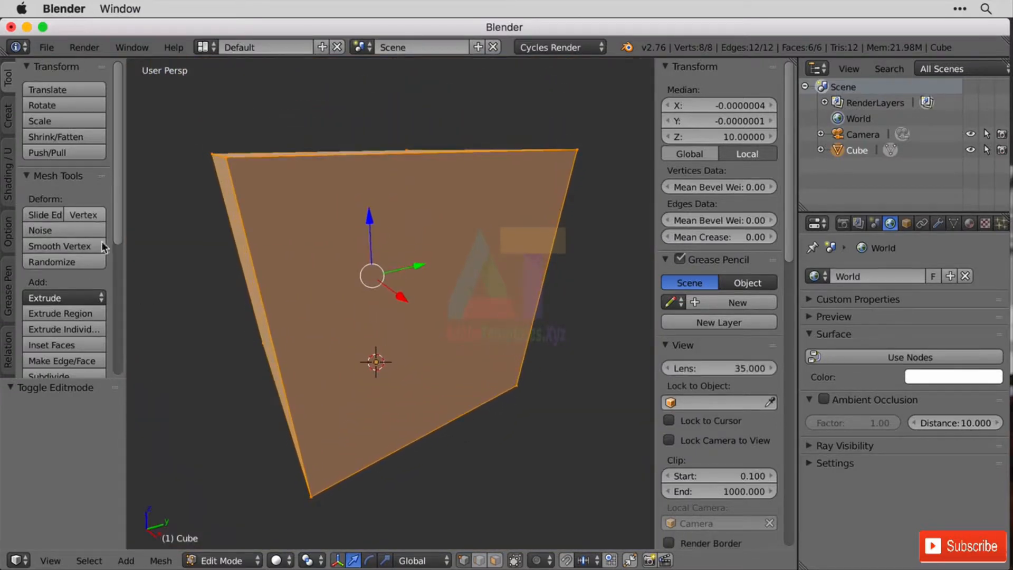
pyautogui.scroll(-8, 106, 227)
pyautogui.scroll(3, 125, 343)
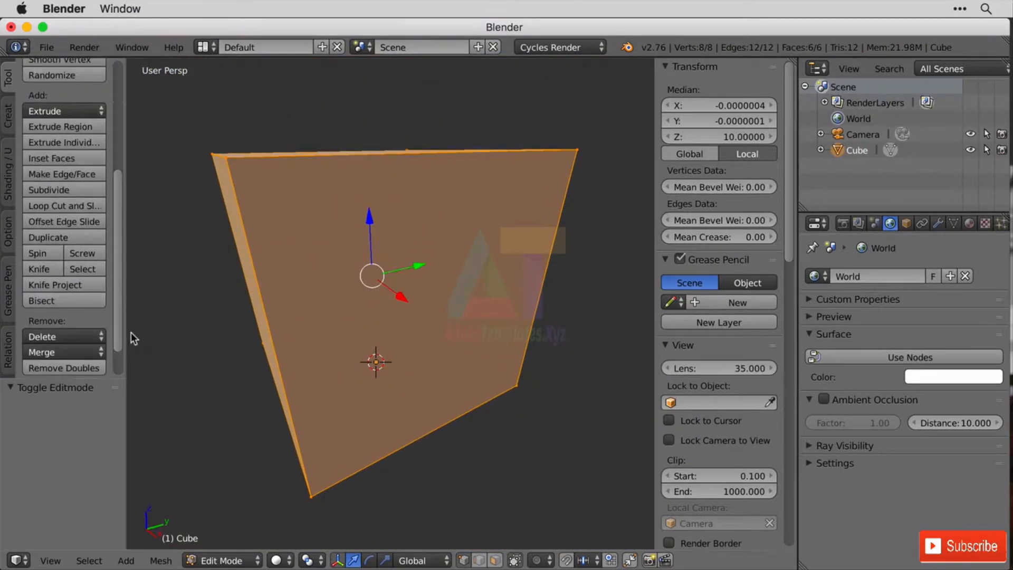
pyautogui.click(82, 190)
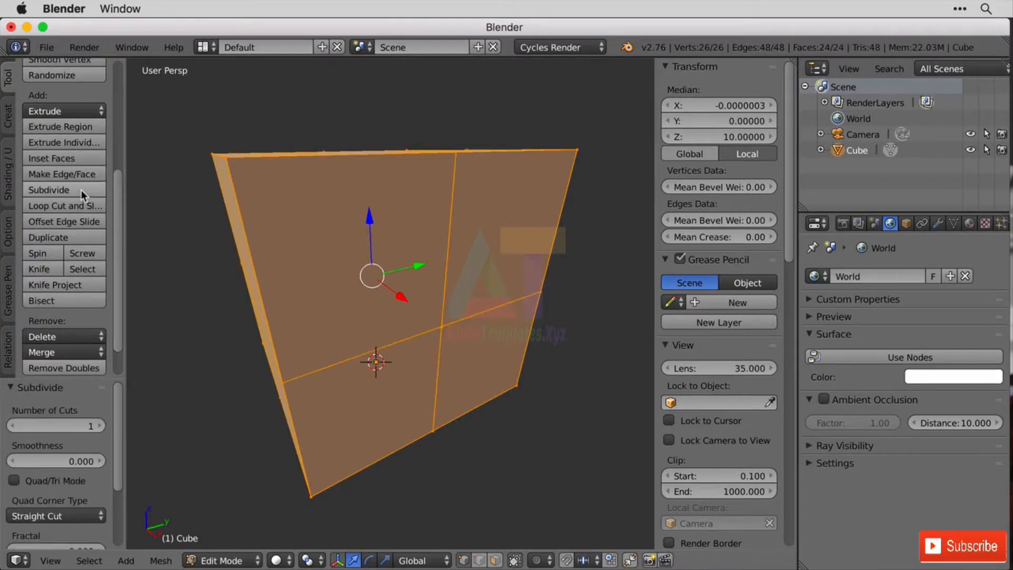
pyautogui.click(100, 424)
pyautogui.click(100, 425)
pyautogui.click(100, 424)
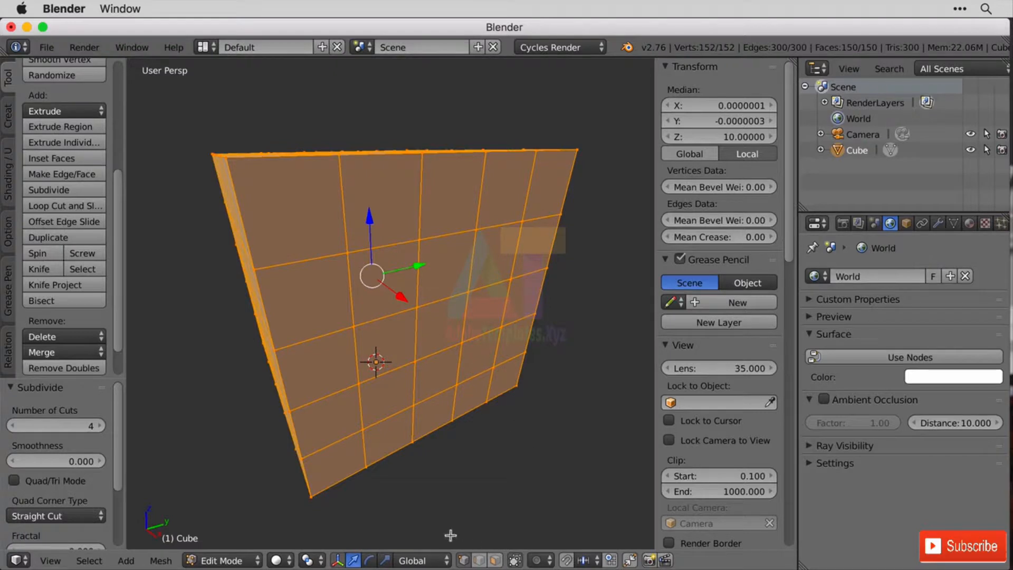
# Step: Delete the four faces directly above, below and on either side of the centre face on the cube's positive-X wall
pyautogui.press('a')
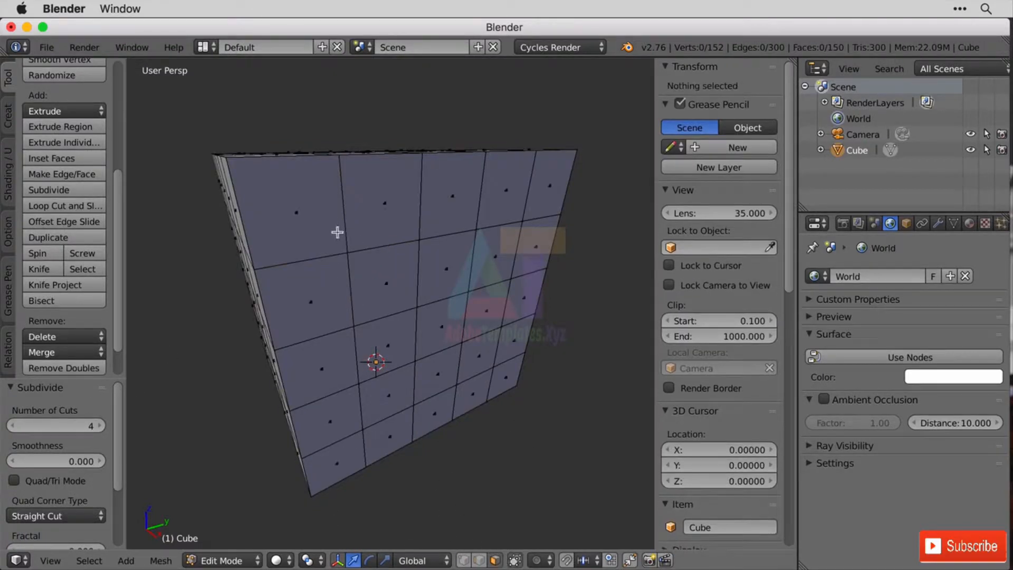
pyautogui.rightClick(391, 208)
pyautogui.keyDown('shift'); pyautogui.rightClick(460, 270); pyautogui.keyUp('shift')
pyautogui.keyDown('shift'); pyautogui.rightClick(384, 358); pyautogui.keyUp('shift')
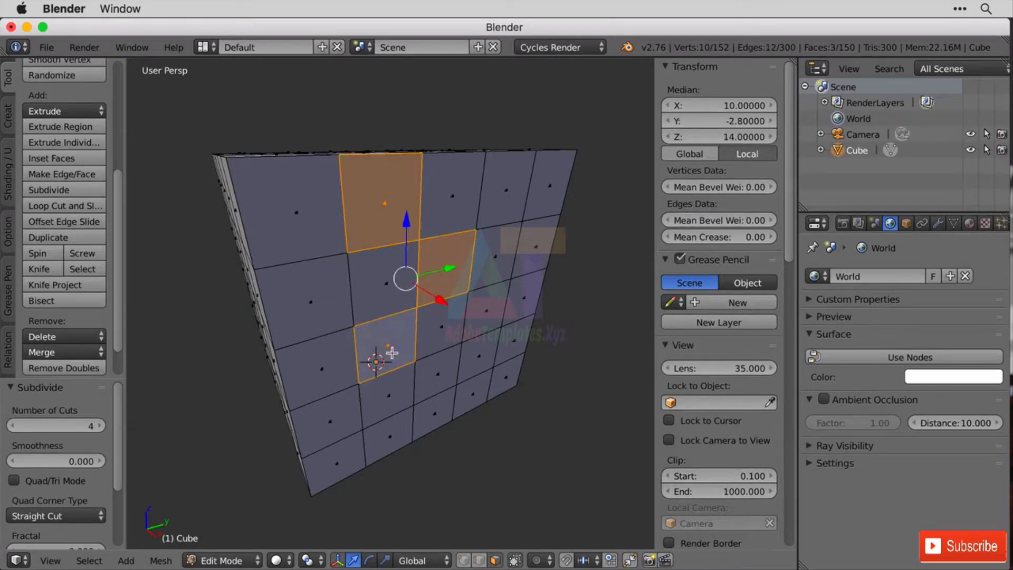
pyautogui.keyDown('shift'); pyautogui.rightClick(439, 374); pyautogui.keyUp('shift')
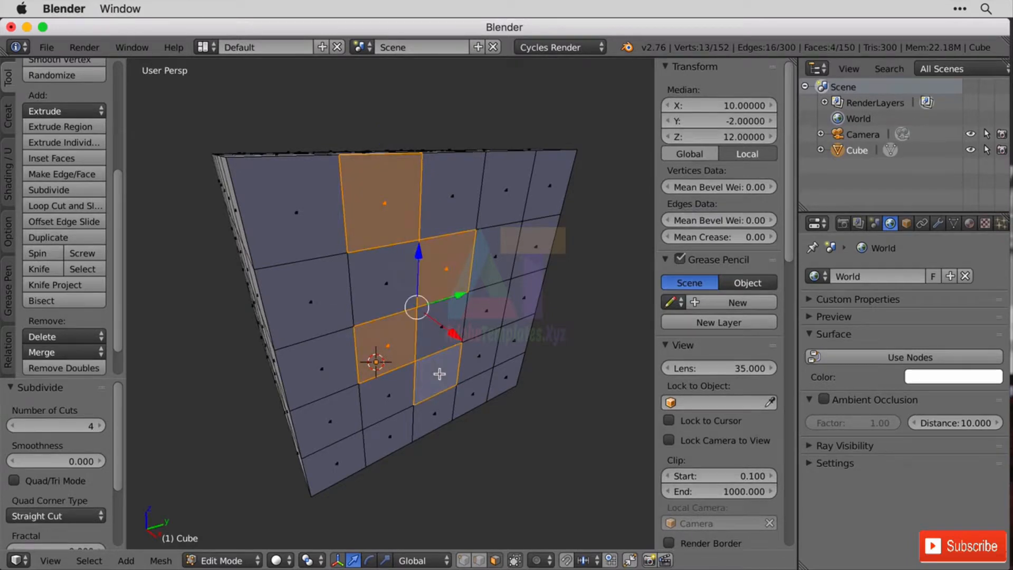
pyautogui.keyDown('shift'); pyautogui.rightClick(489, 313); pyautogui.keyUp('shift')
pyautogui.keyDown('shift'); pyautogui.rightClick(506, 178); pyautogui.keyUp('shift')
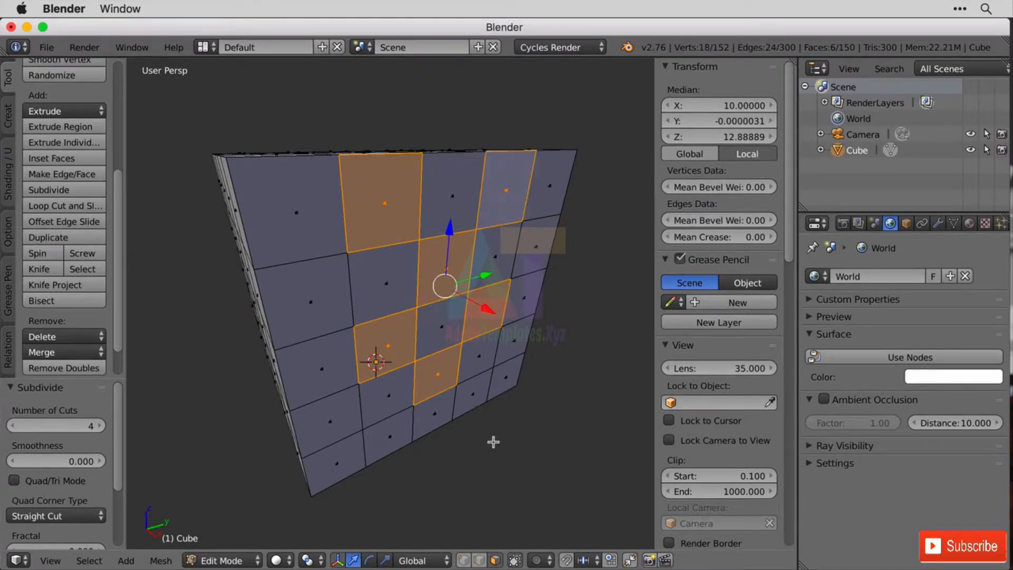
pyautogui.keyDown('shift'); pyautogui.rightClick(412, 220); pyautogui.keyUp('shift')
pyautogui.keyDown('shift'); pyautogui.rightClick(513, 198); pyautogui.keyUp('shift')
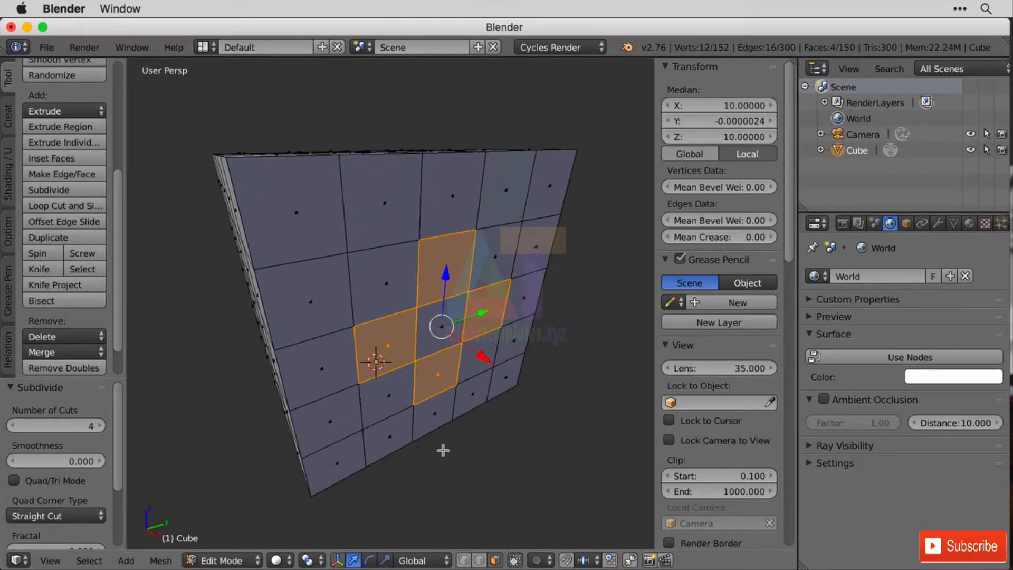
pyautogui.press('x')
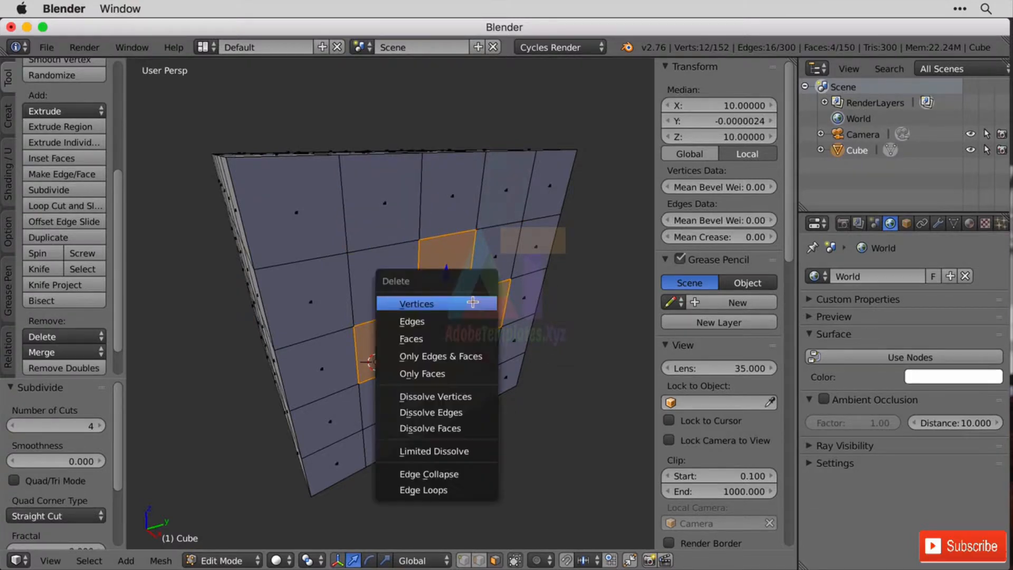
pyautogui.click(465, 340)
pyautogui.moveTo(465, 343); pyautogui.dragTo(424, 367, button='middle')
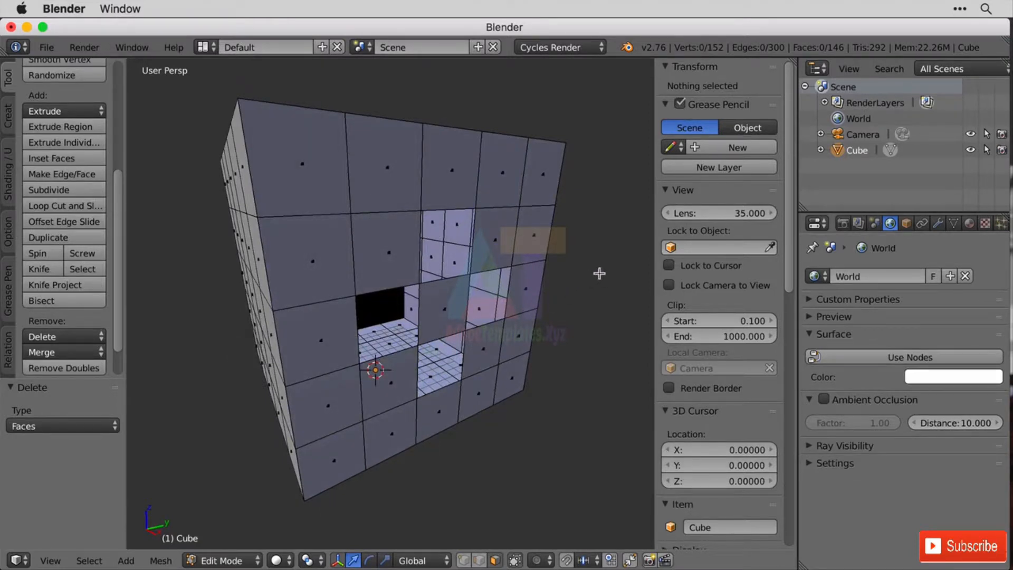
# Step: Select the whole mesh and add a Solidify modifier to the cube
pyautogui.press('a')
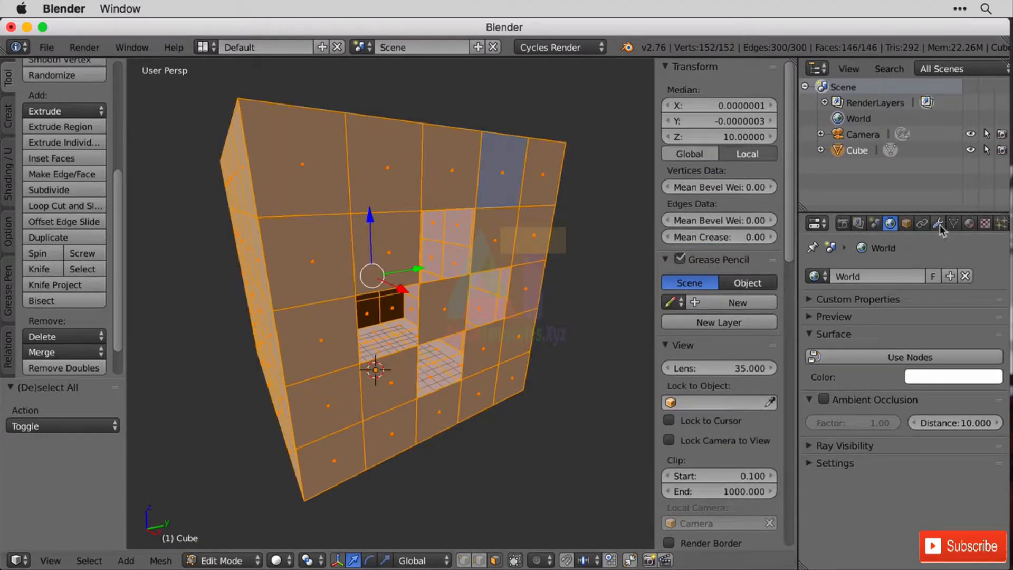
pyautogui.click(939, 224)
pyautogui.click(890, 276)
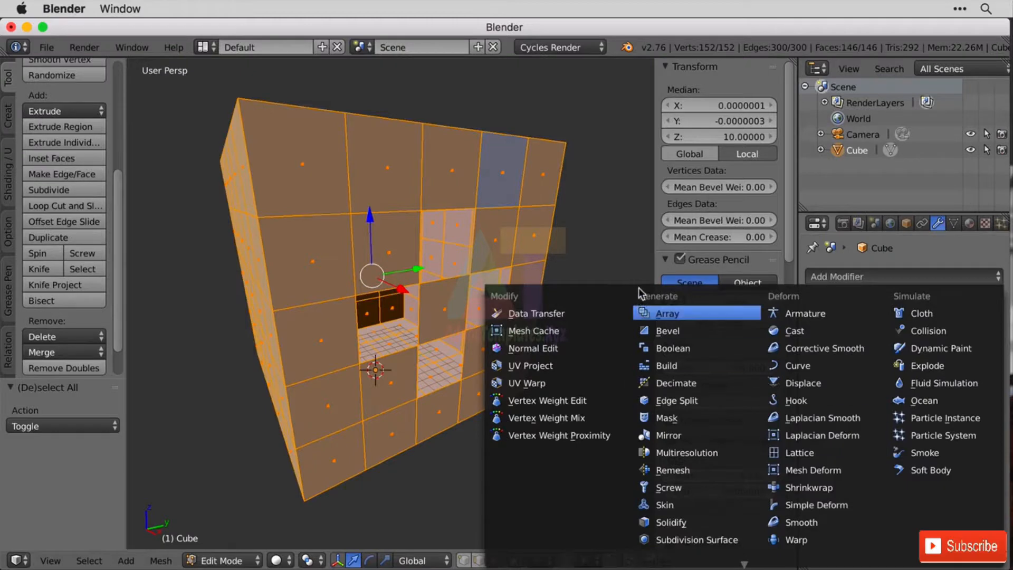
pyautogui.click(691, 522)
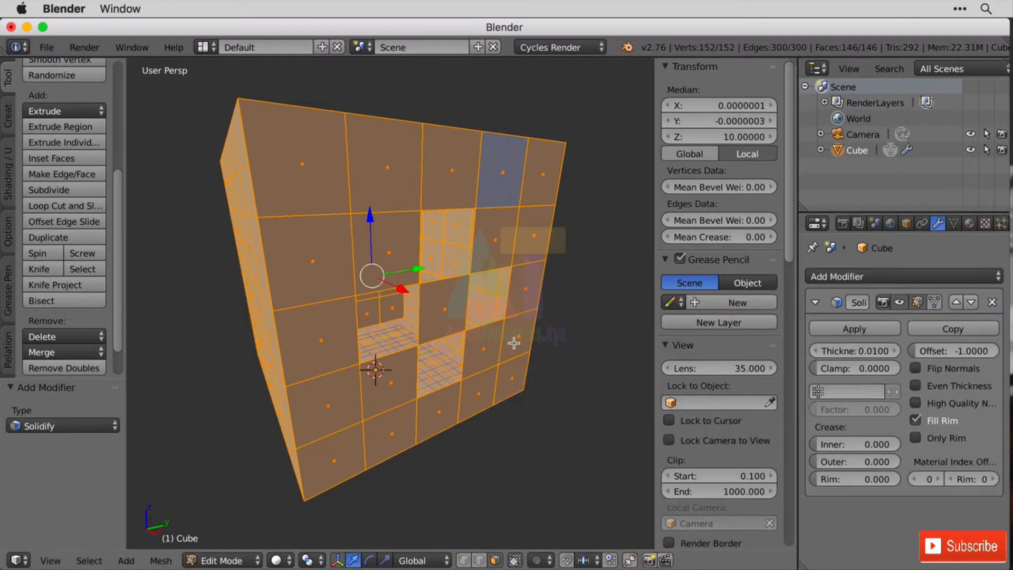
# Step: Set the Solidify modifier's thickness to 0.1 and inspect the cube's walls in Object Mode
pyautogui.click(862, 349)
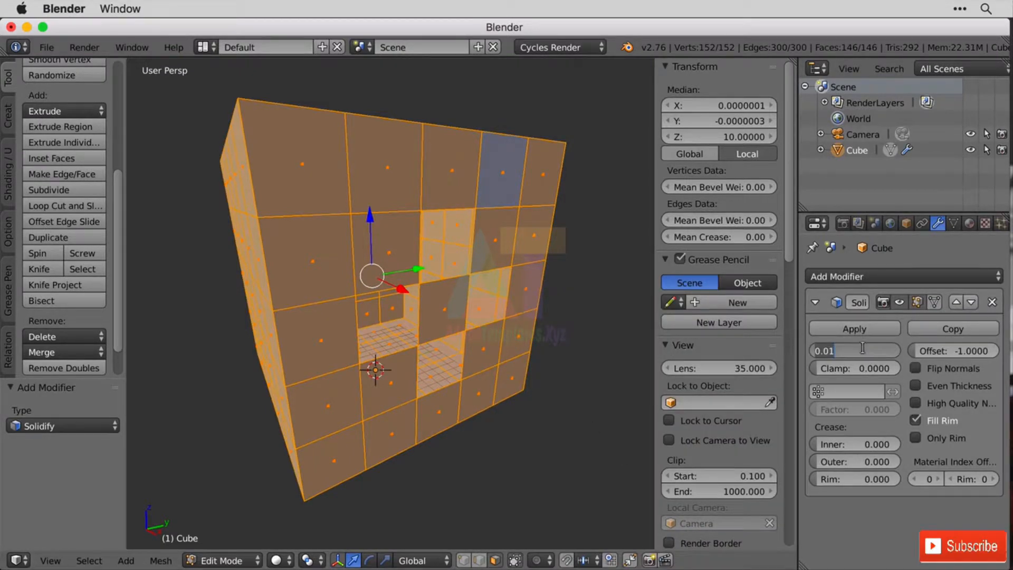
pyautogui.press('BackSpace')
pyautogui.write('.1')
pyautogui.press('Return')
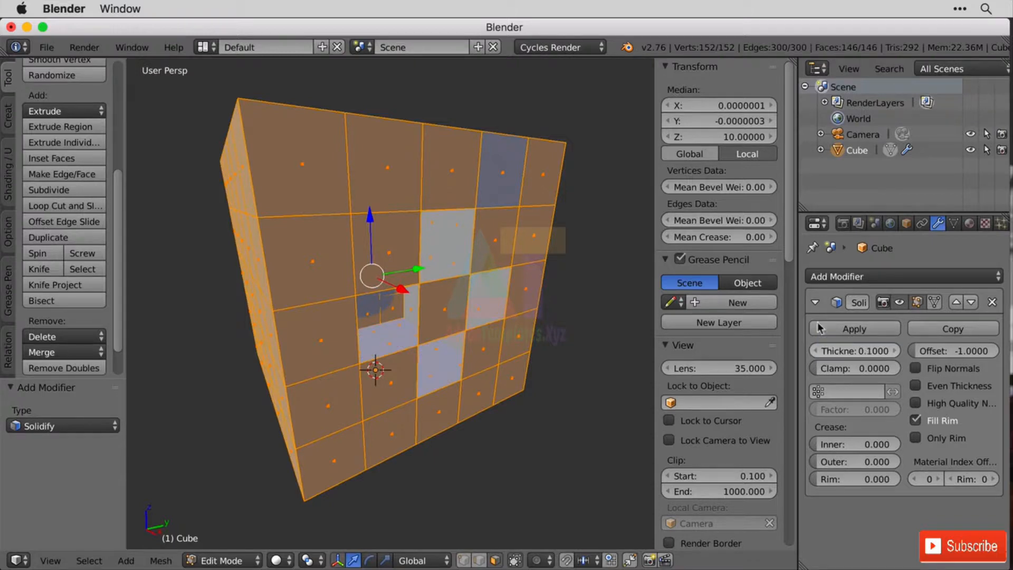
pyautogui.moveTo(551, 285)
pyautogui.mouseDown(button='middle')
pyautogui.moveTo(561, 301)
pyautogui.moveTo(527, 291)
pyautogui.moveTo(552, 278)
pyautogui.mouseUp(button='middle')
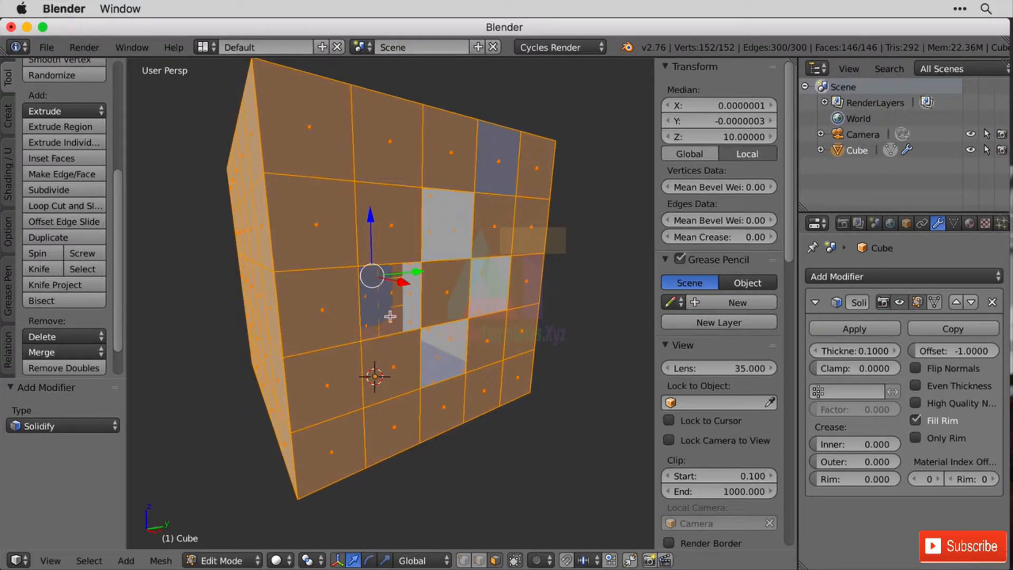
pyautogui.press('Tab')
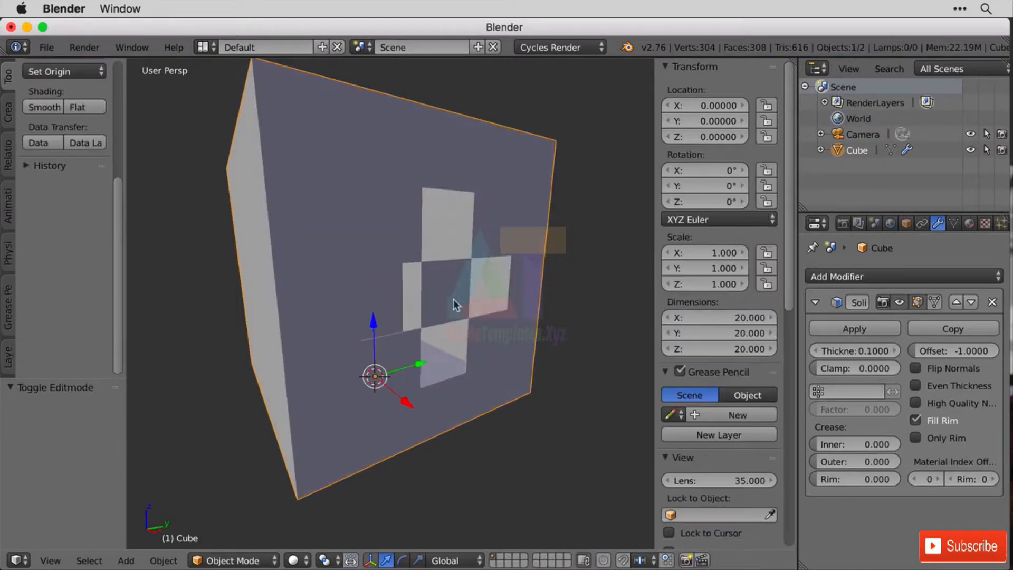
pyautogui.moveTo(445, 296)
pyautogui.mouseDown(button='middle')
pyautogui.moveTo(481, 311)
pyautogui.moveTo(460, 319)
pyautogui.moveTo(432, 293)
pyautogui.mouseUp(button='middle')
pyautogui.scroll(1, 432, 298)
pyautogui.scroll(-2, 432, 298)
# Step: Set the Solidify thickness to 0.4 and inspect the walls as a wireframe in Object Mode
pyautogui.press('Tab')
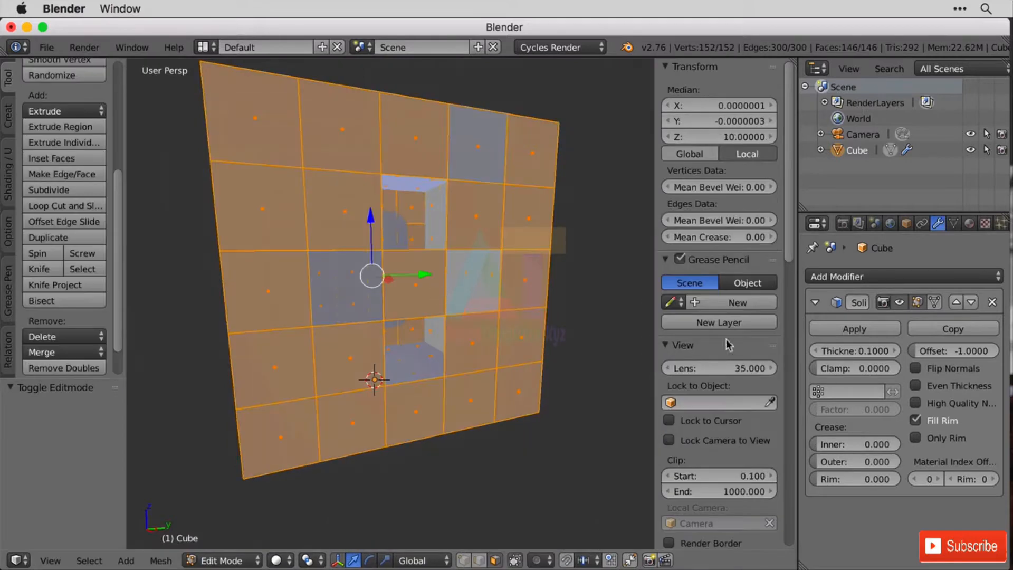
pyautogui.click(871, 351)
pyautogui.write('0.4')
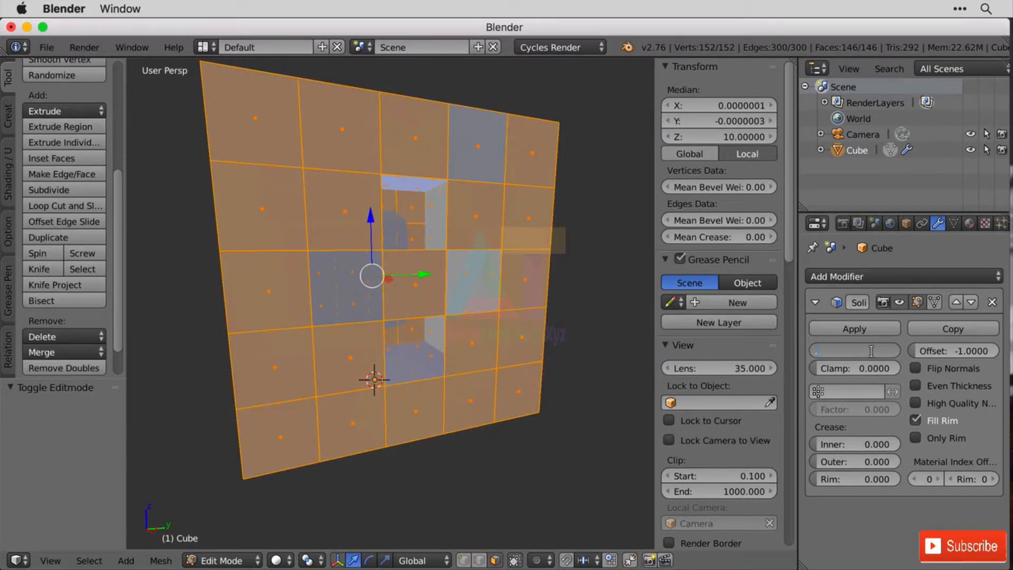
pyautogui.press('Return')
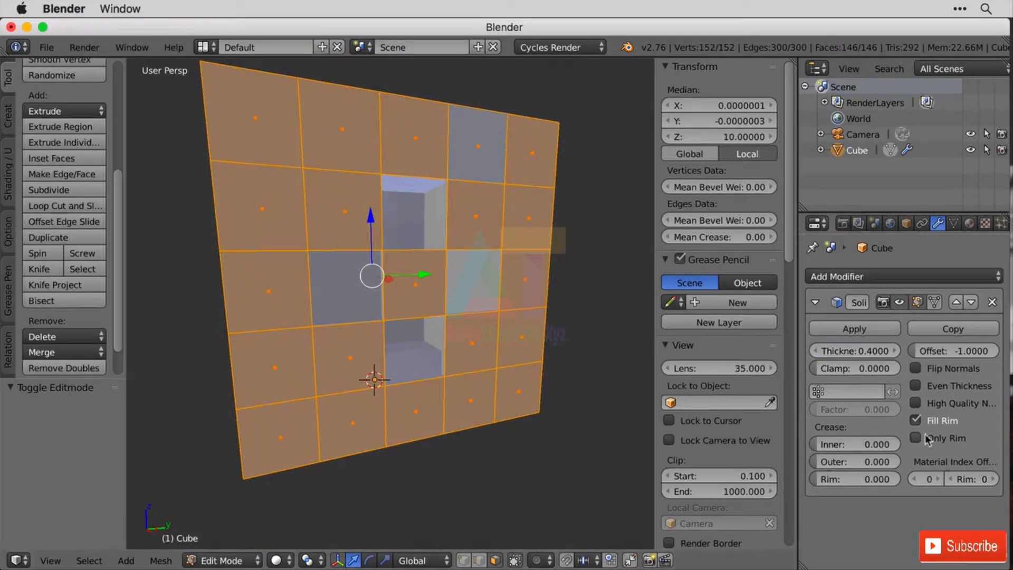
pyautogui.press('z')
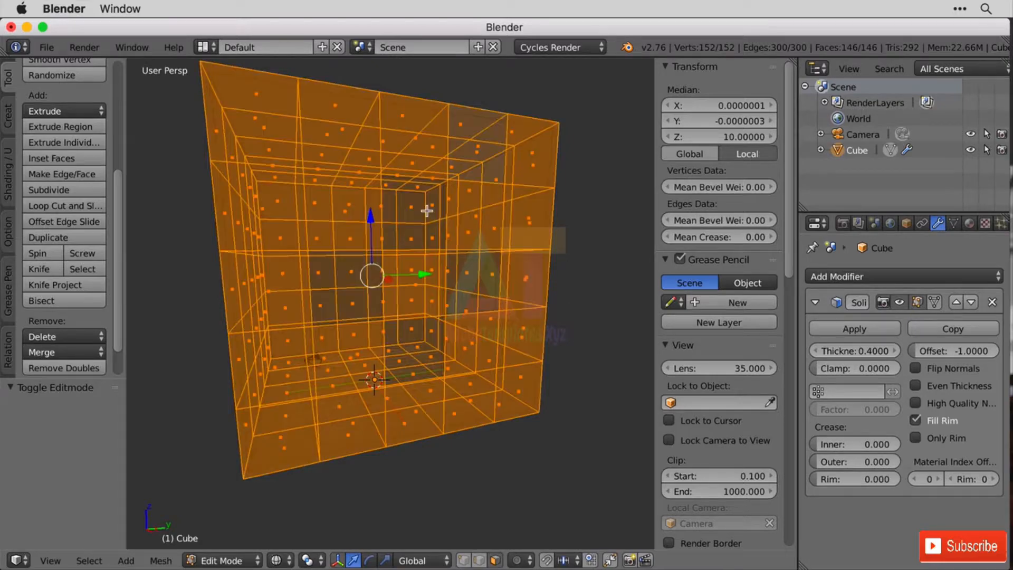
pyautogui.moveTo(409, 206)
pyautogui.mouseDown(button='middle')
pyautogui.moveTo(417, 213)
pyautogui.moveTo(350, 211)
pyautogui.moveTo(355, 197)
pyautogui.moveTo(429, 223)
pyautogui.moveTo(421, 212)
pyautogui.mouseUp(button='middle')
pyautogui.press('Tab')
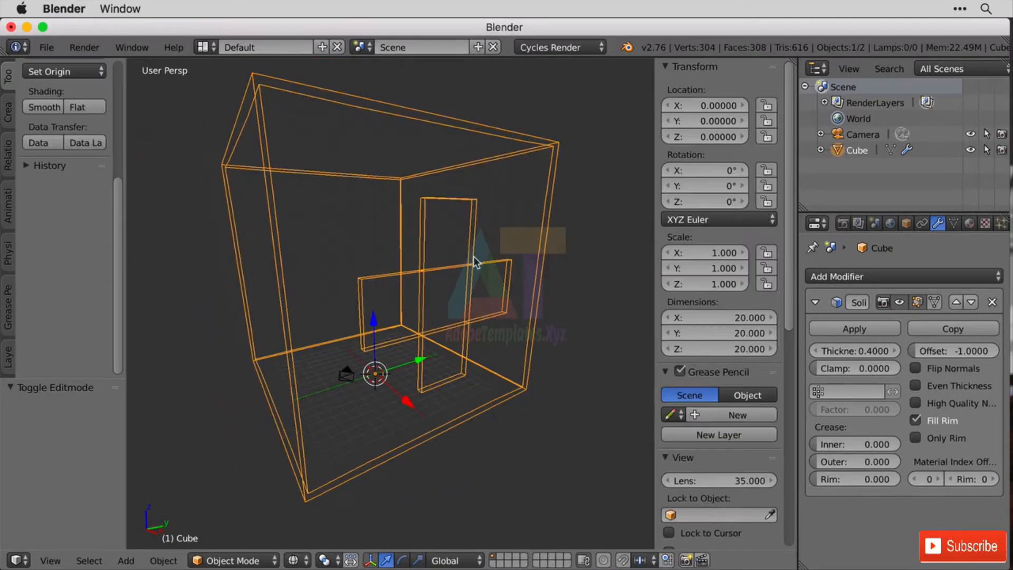
pyautogui.moveTo(491, 251); pyautogui.dragTo(470, 249, button='middle')
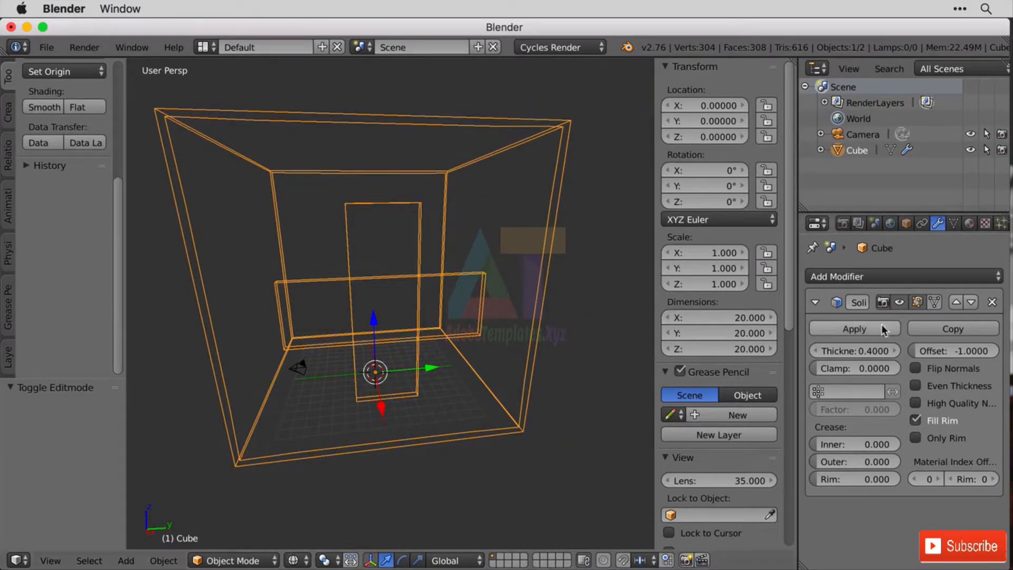
# Step: Enable Even Thickness on the Solidify modifier and look at the room through the camera
pyautogui.click(938, 389)
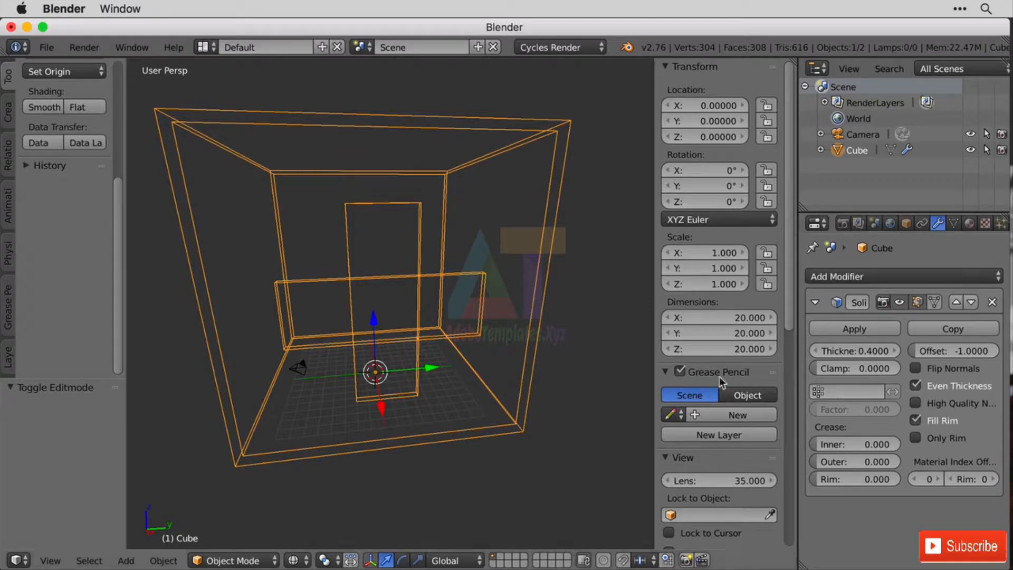
pyautogui.click(937, 390)
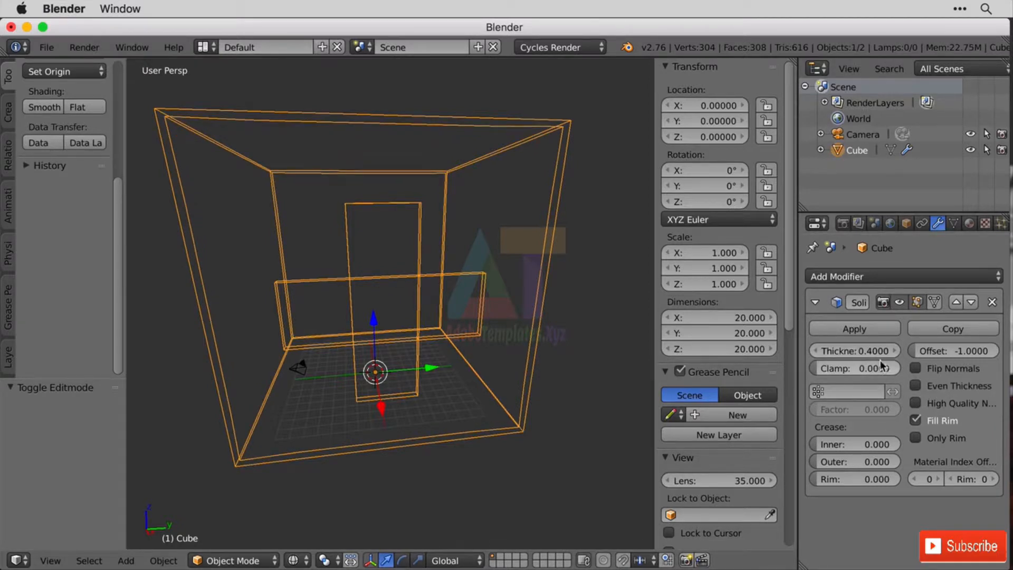
pyautogui.click(959, 387)
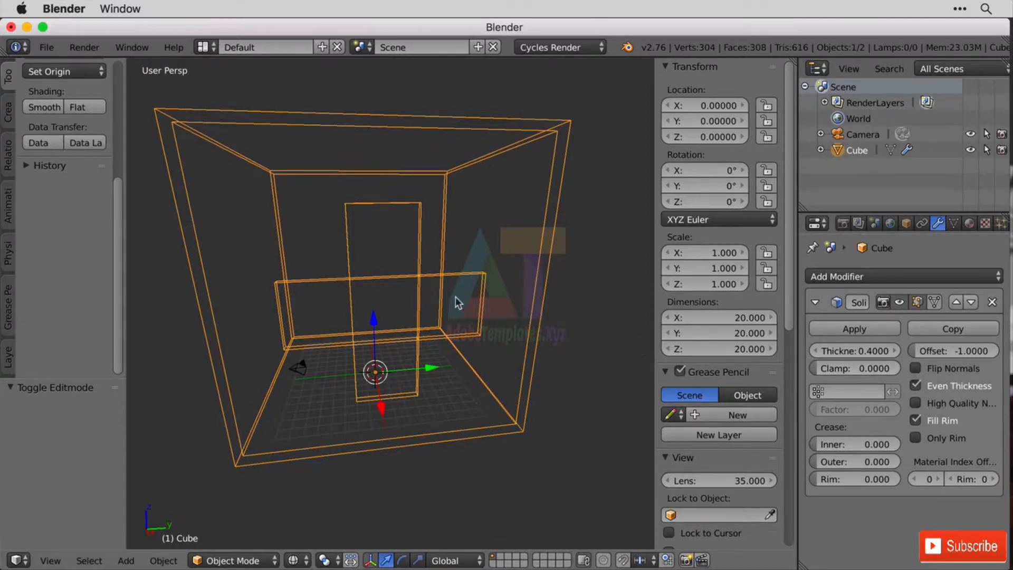
pyautogui.moveTo(455, 297)
pyautogui.mouseDown(button='middle')
pyautogui.moveTo(483, 309)
pyautogui.moveTo(474, 300)
pyautogui.mouseUp(button='middle')
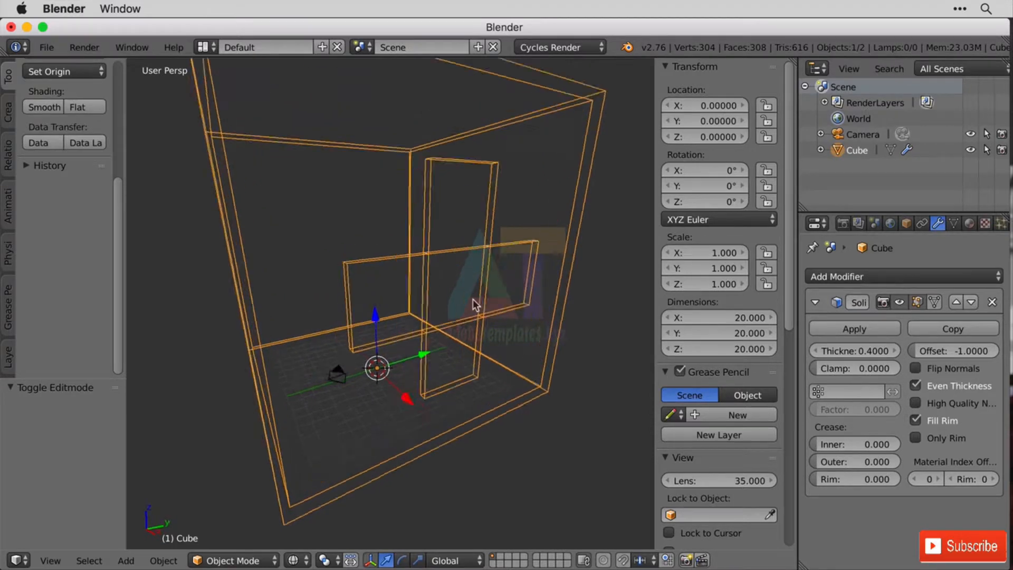
pyautogui.press('KP_0')
pyautogui.scroll(5, 446, 289)
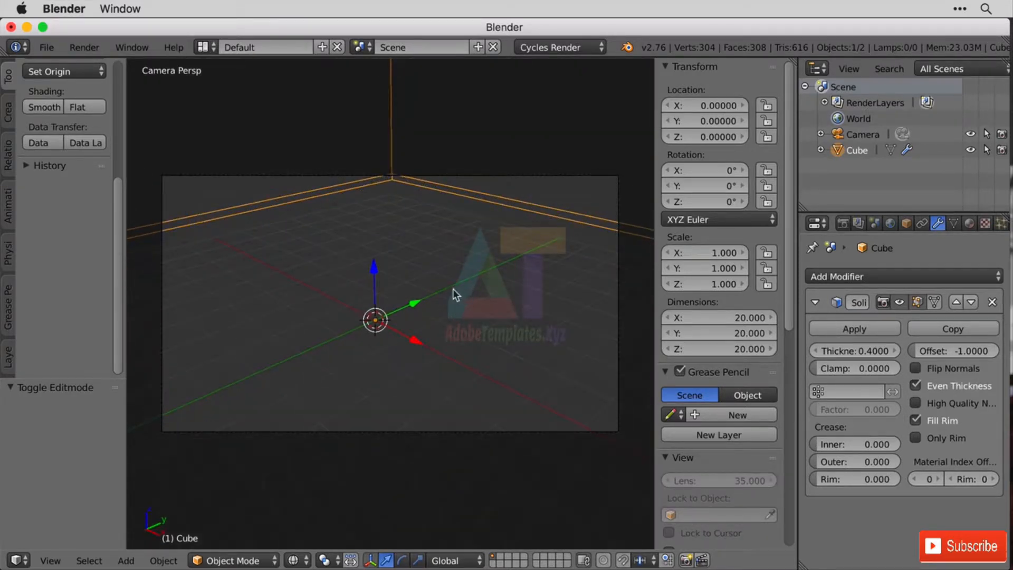
pyautogui.hotkey('shift', 'f')
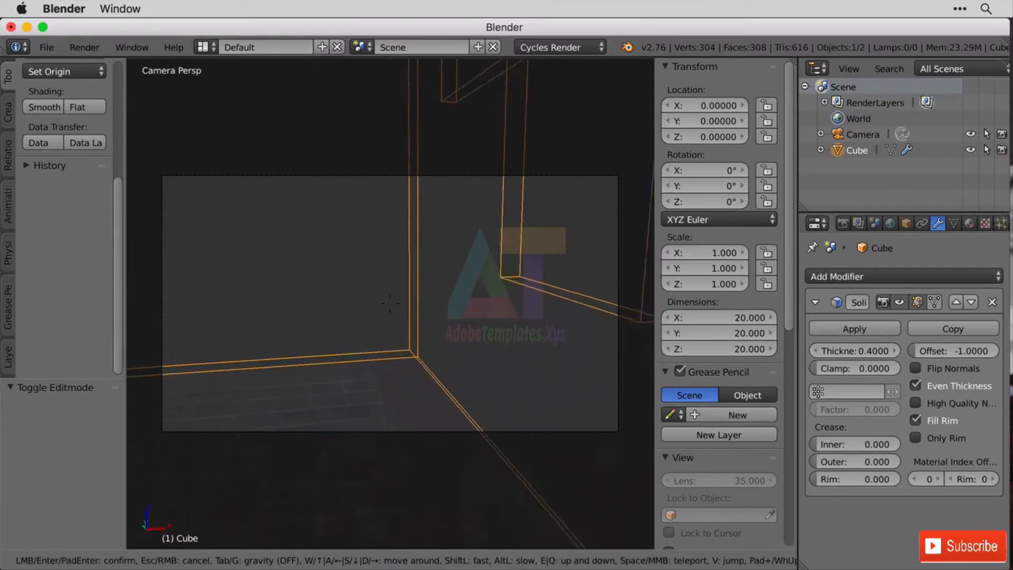
pyautogui.press('s')
pyautogui.press('s')
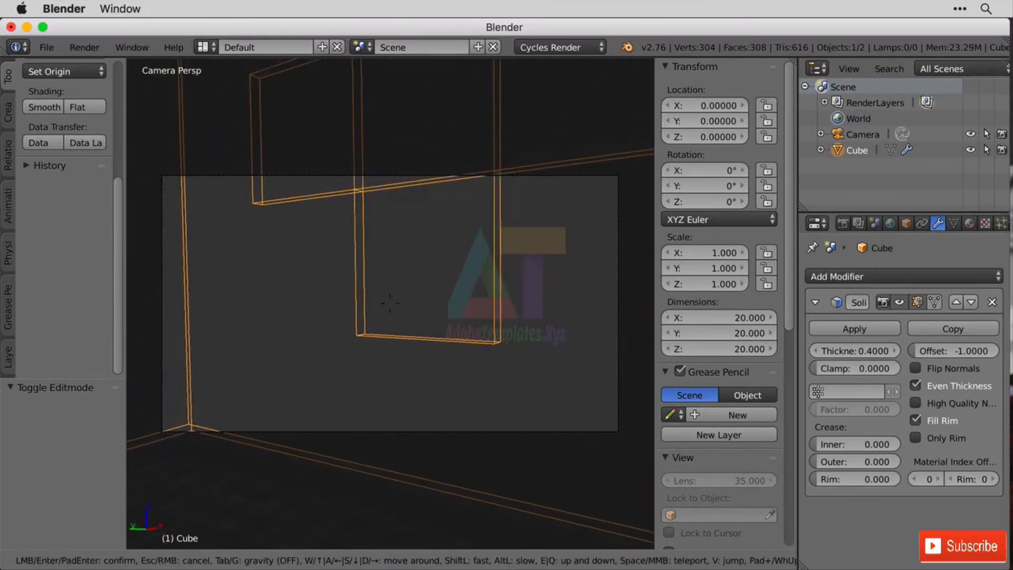
pyautogui.press('s')
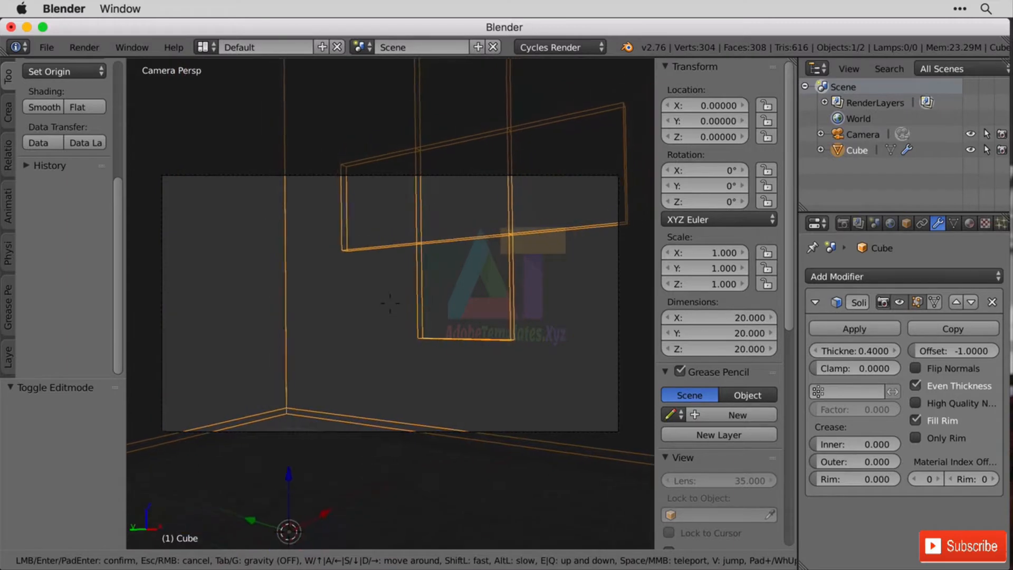
pyautogui.press('s')
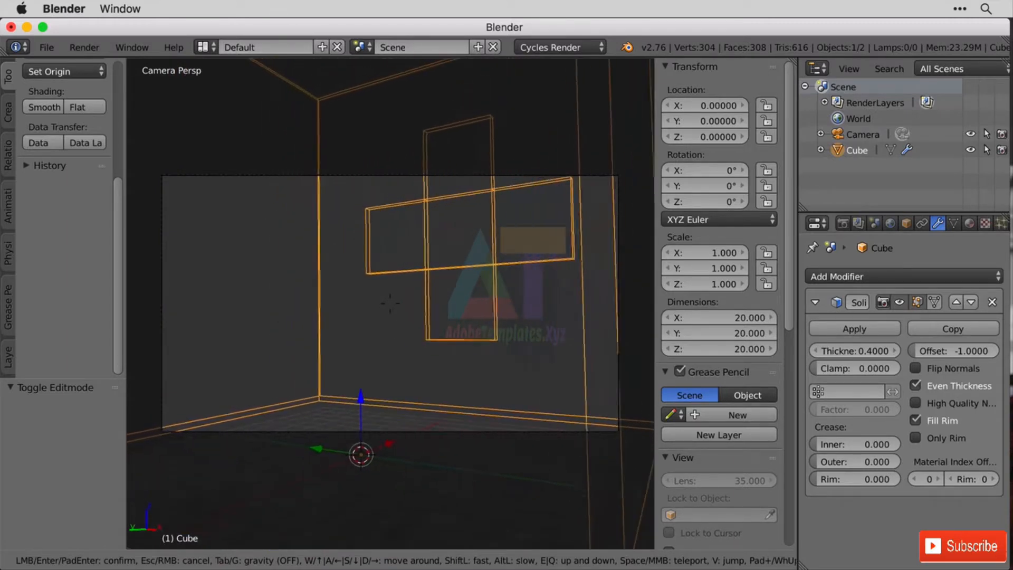
pyautogui.press('s')
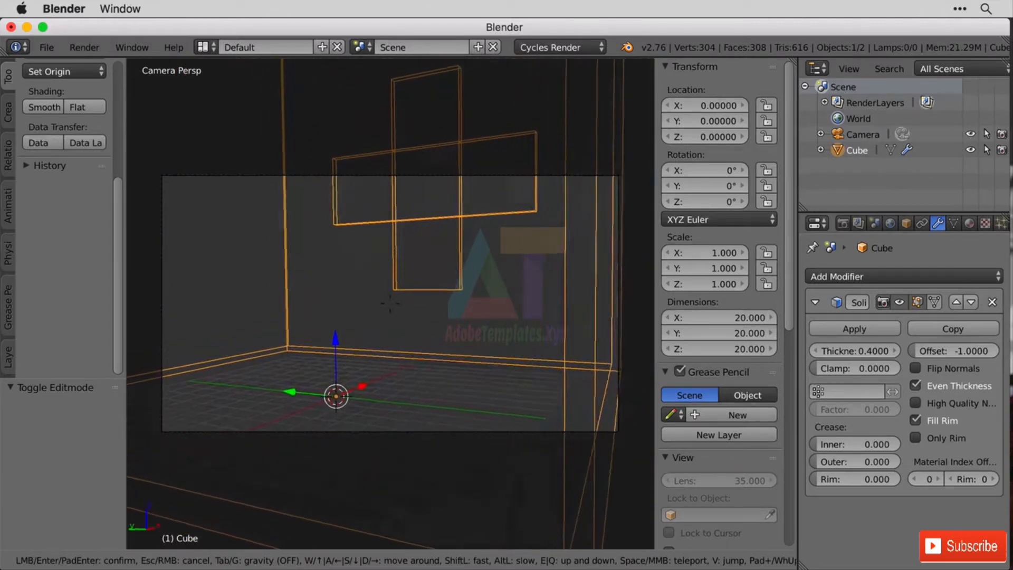
pyautogui.click(390, 303)
# Step: Switch to solid shading and walk the camera to about X -6.6, Y -6.6, Z 5.0, facing the window openings
pyautogui.press('z')
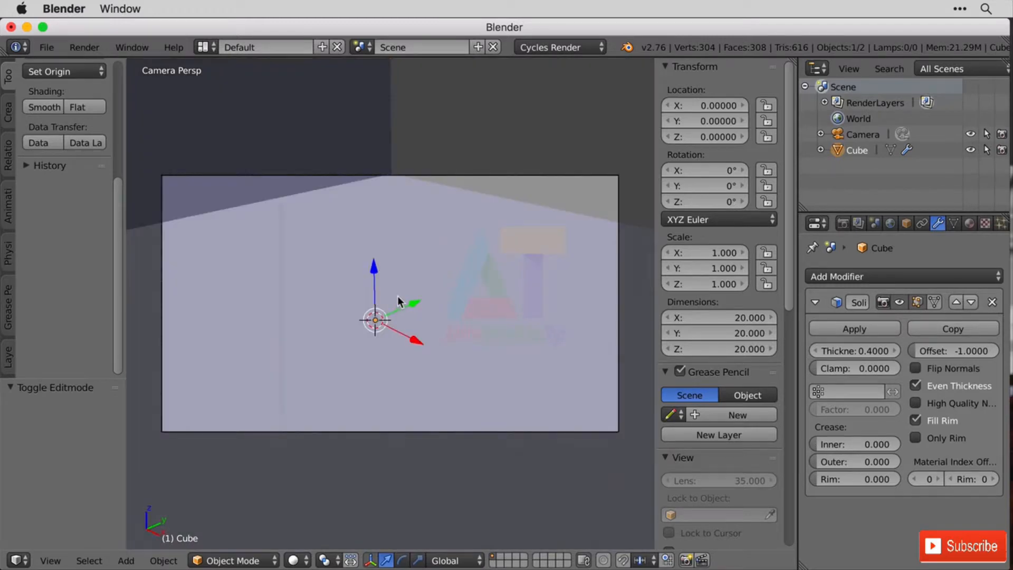
pyautogui.hotkey('shift', 'f')
pyautogui.press('w')
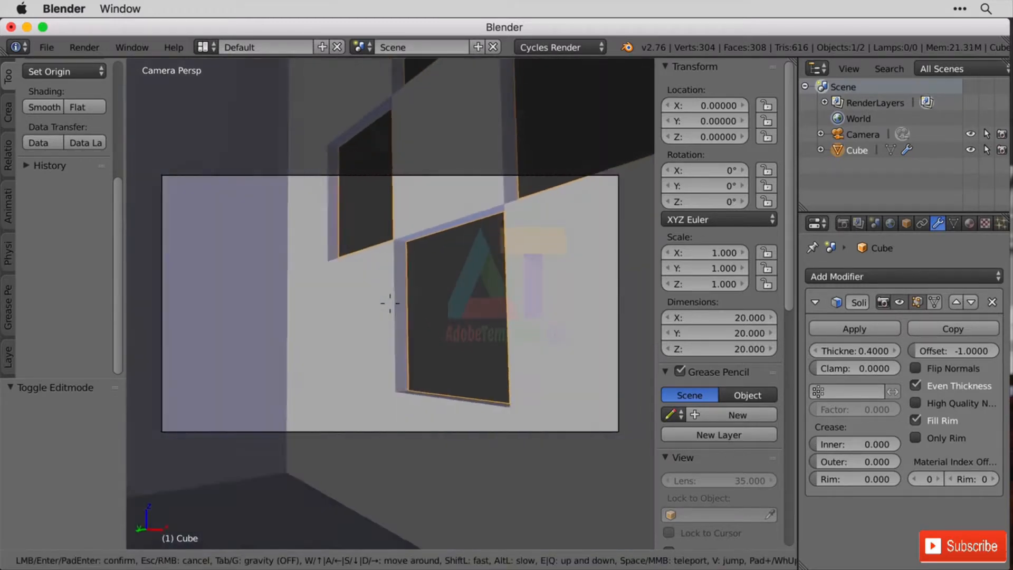
pyautogui.press('s')
pyautogui.press('w')
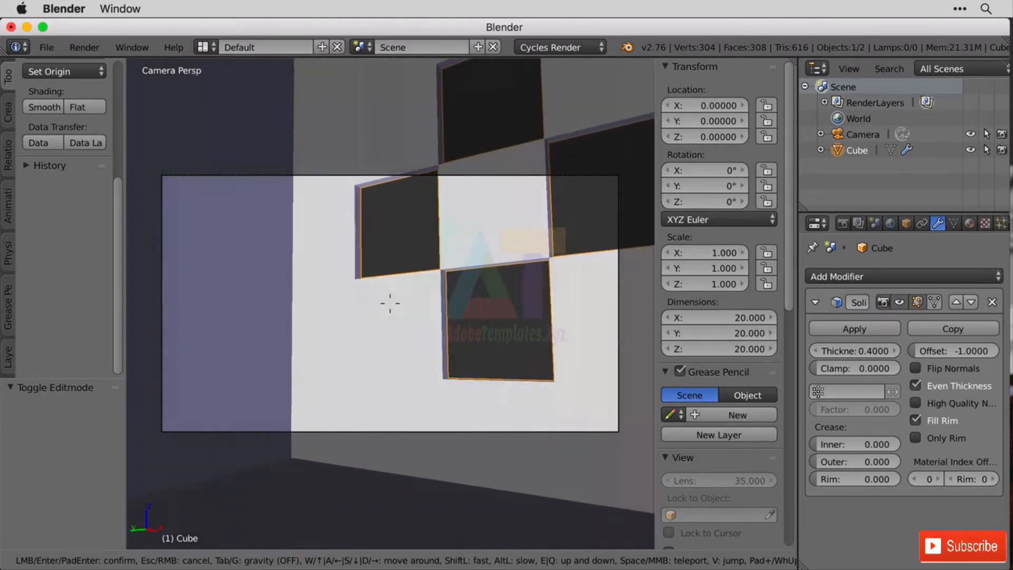
pyautogui.click(390, 303)
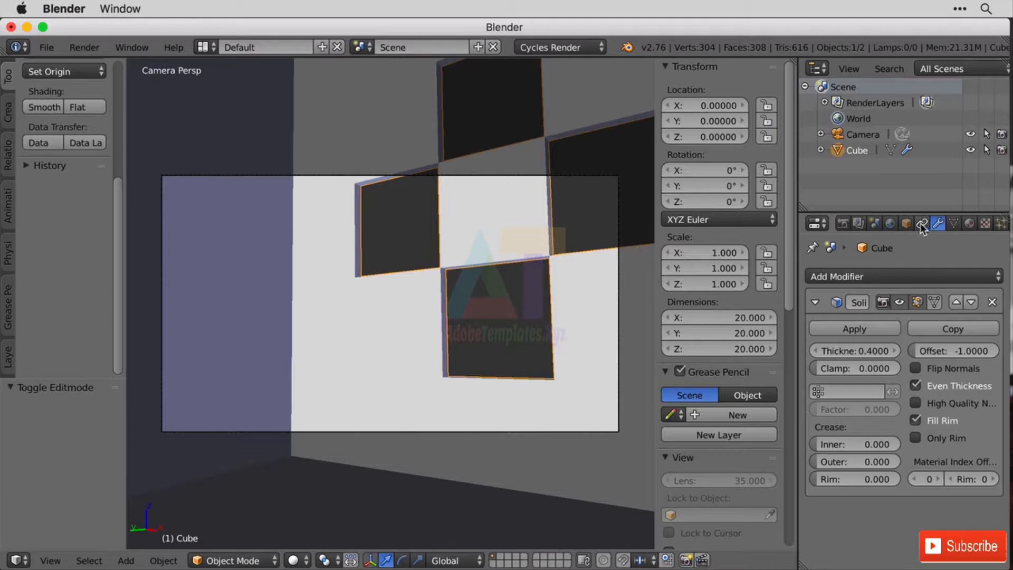
# Step: Set the camera's focal length to 18 mm
pyautogui.click(860, 136)
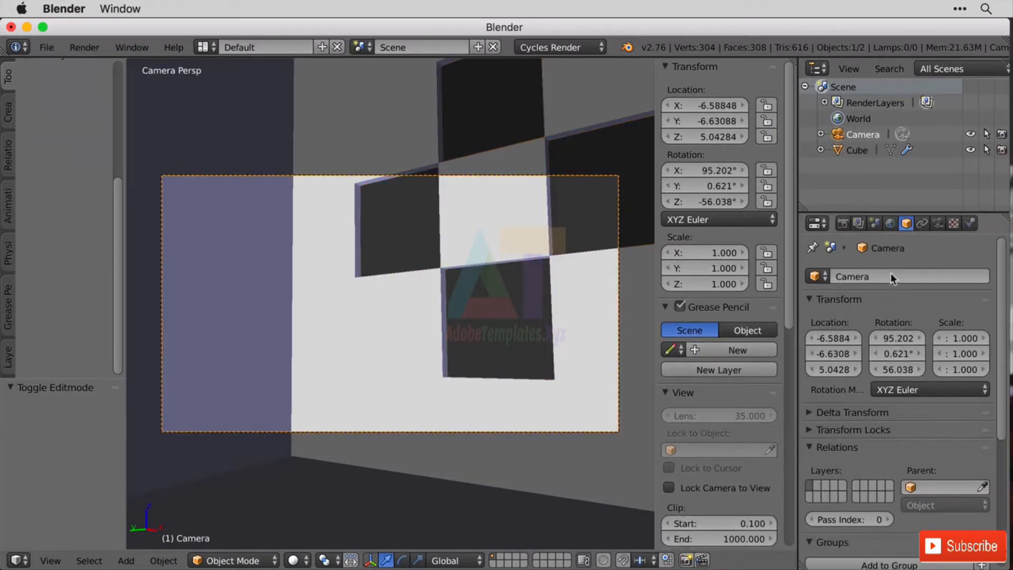
pyautogui.click(938, 224)
pyautogui.click(868, 342)
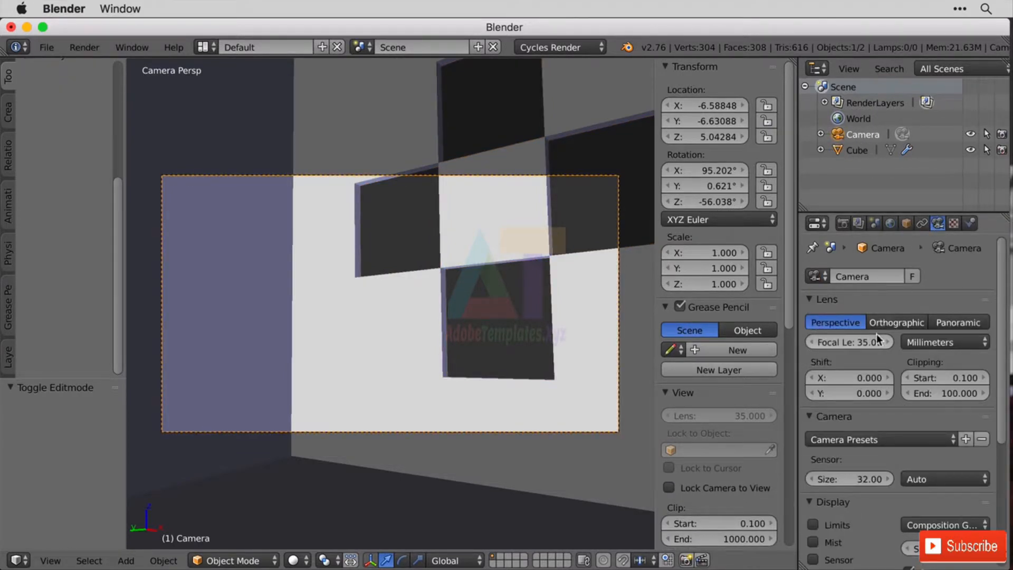
pyautogui.write('18')
pyautogui.press('Return')
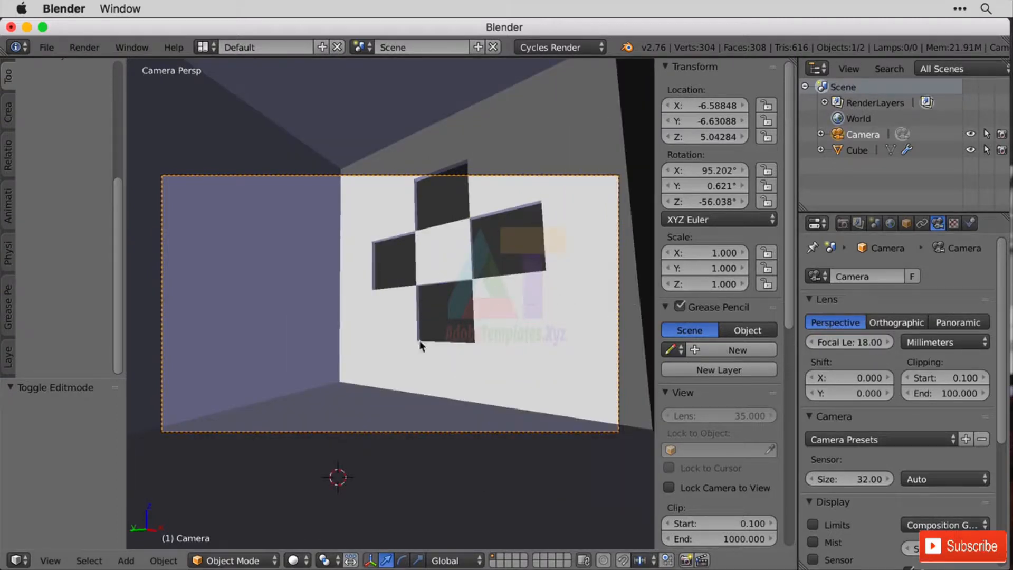
# Step: Render the image, view render slot 2, and return to slot 1 to examine the room up close
pyautogui.click(94, 45)
pyautogui.click(100, 66)
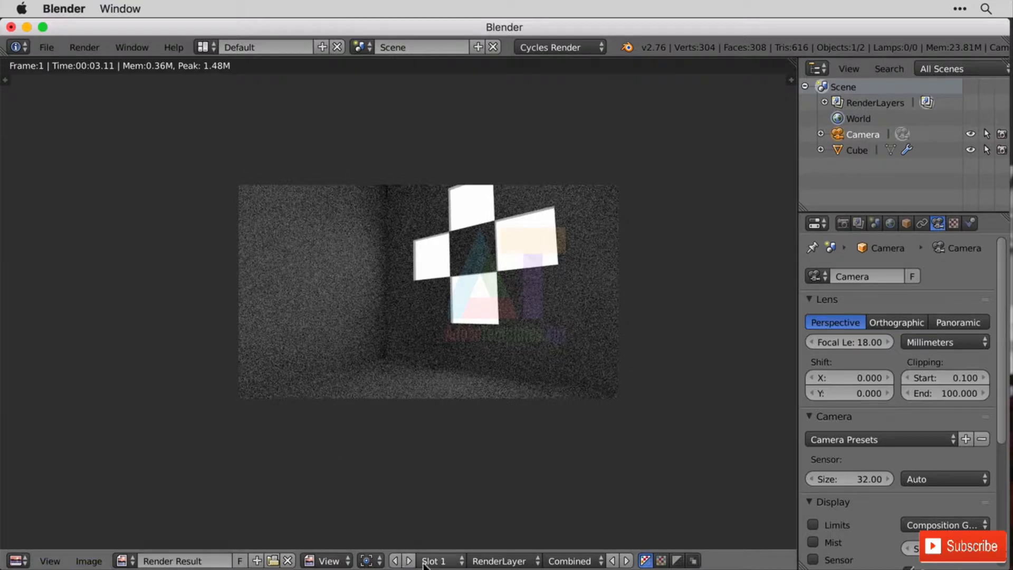
pyautogui.click(445, 562)
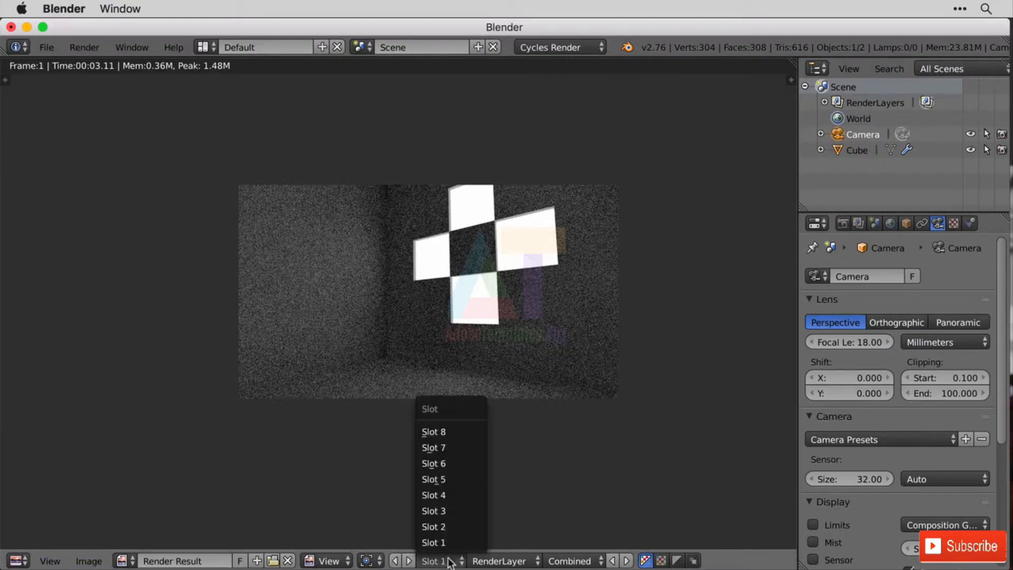
pyautogui.click(466, 524)
pyautogui.scroll(1, 470, 472)
pyautogui.scroll(-1, 470, 473)
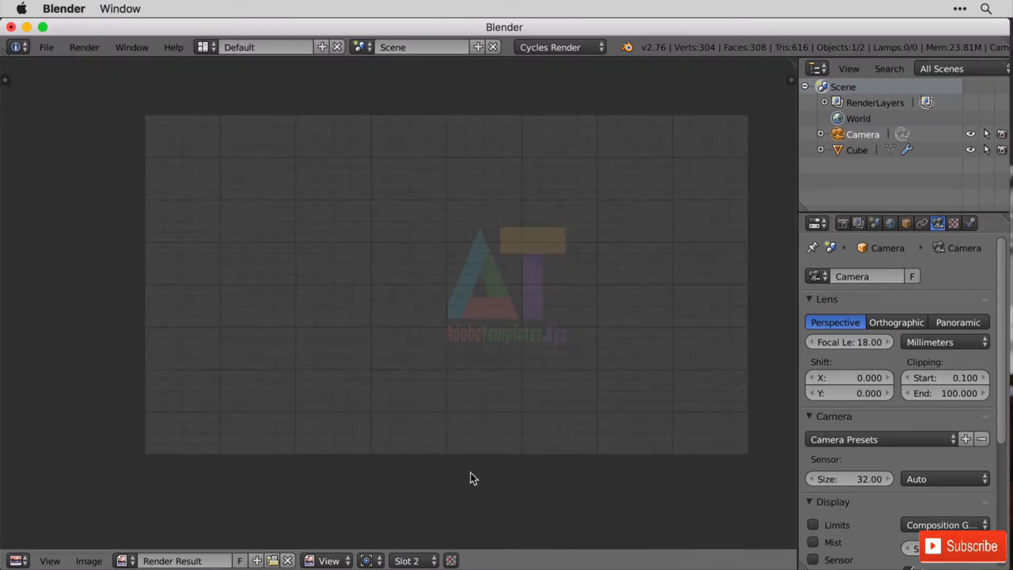
pyautogui.scroll(1, 467, 477)
pyautogui.moveTo(521, 478); pyautogui.dragTo(451, 491, button='middle')
pyautogui.click(416, 561)
pyautogui.click(420, 543)
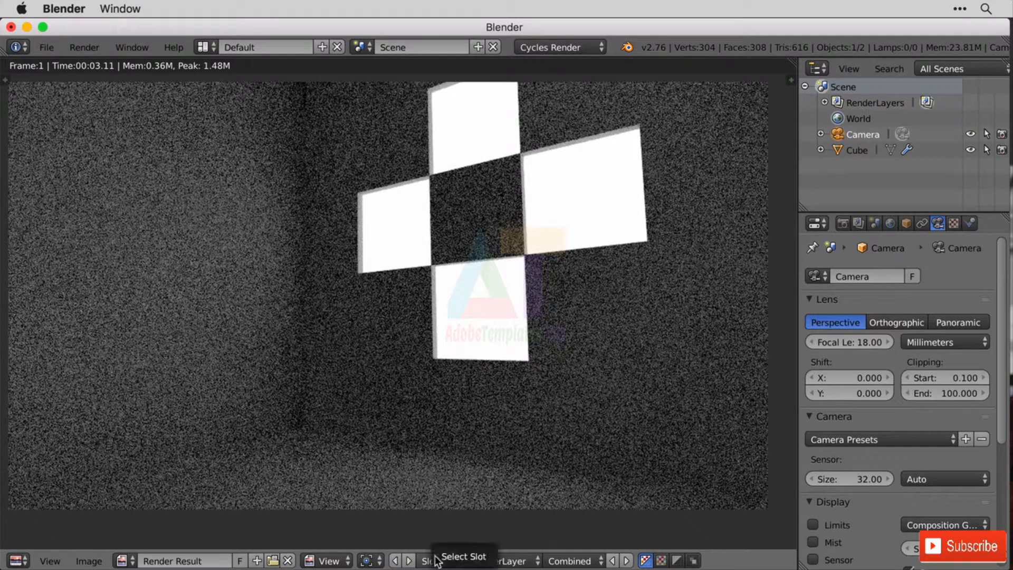
# Step: Return to the 3D View and leave the camera view to see the window wall from outside
pyautogui.click(22, 563)
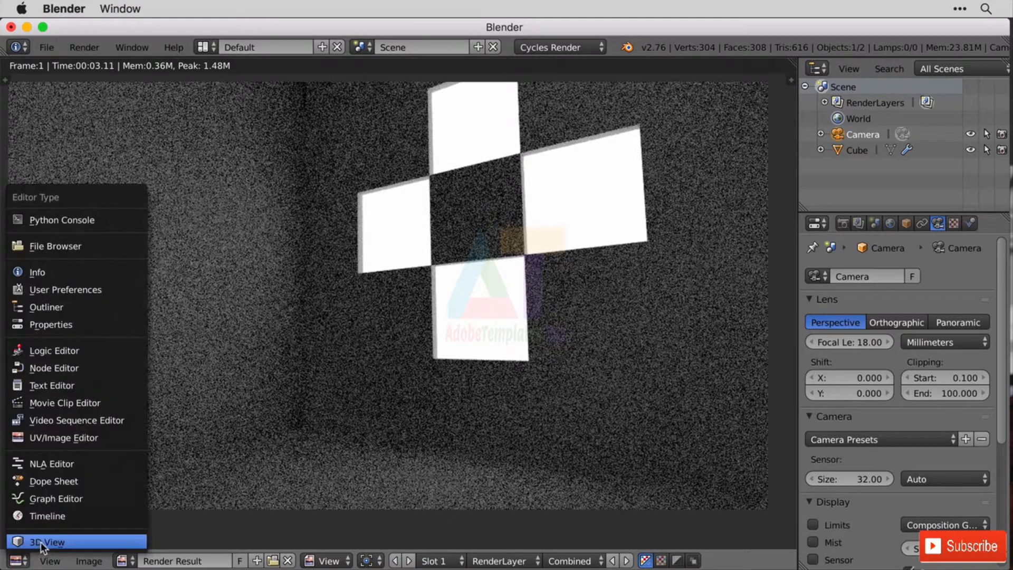
pyautogui.click(43, 541)
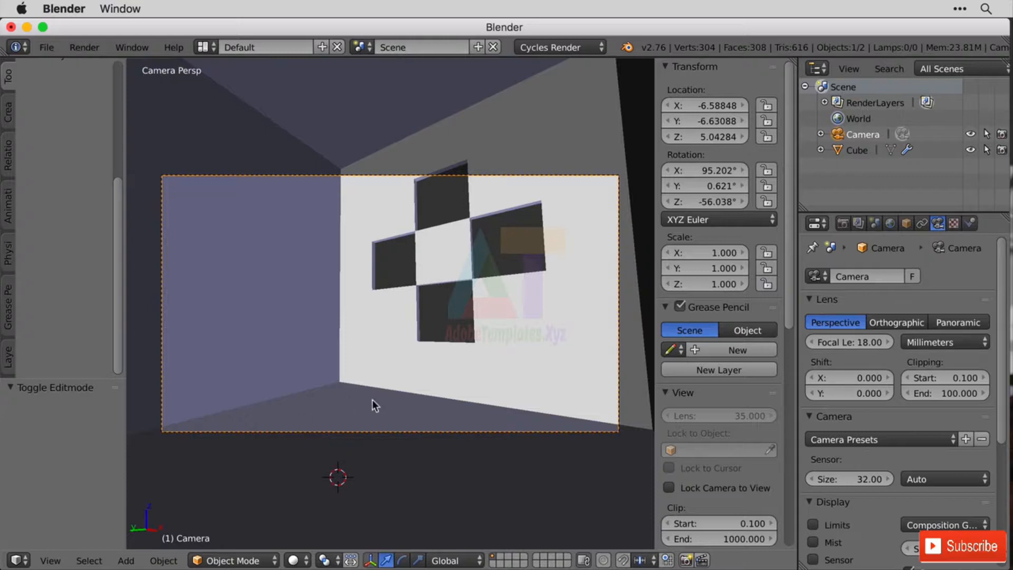
pyautogui.press('KP_0')
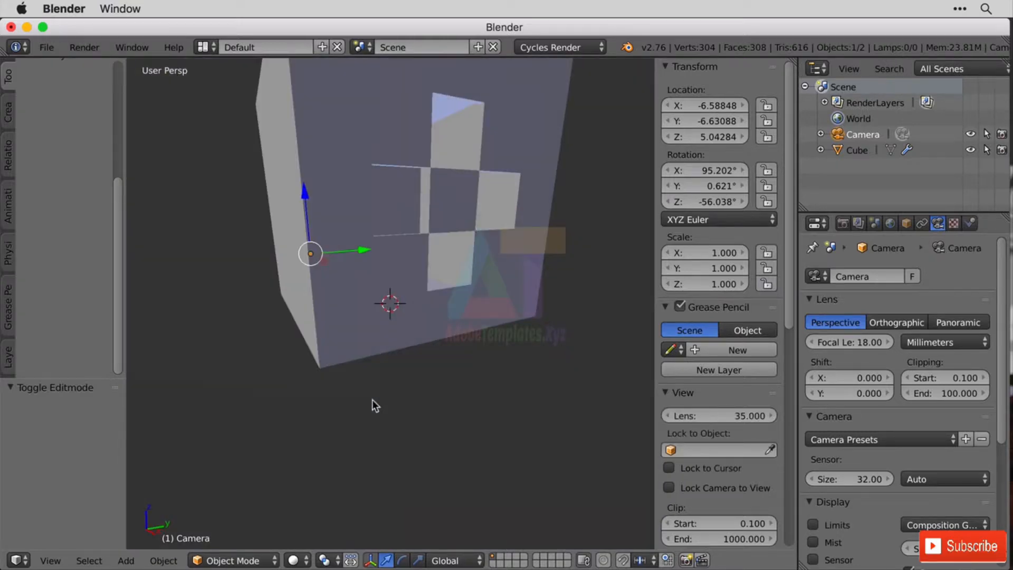
pyautogui.keyDown('shift'); pyautogui.moveTo(507, 295); pyautogui.dragTo(454, 373, button='middle'); pyautogui.keyUp('shift')
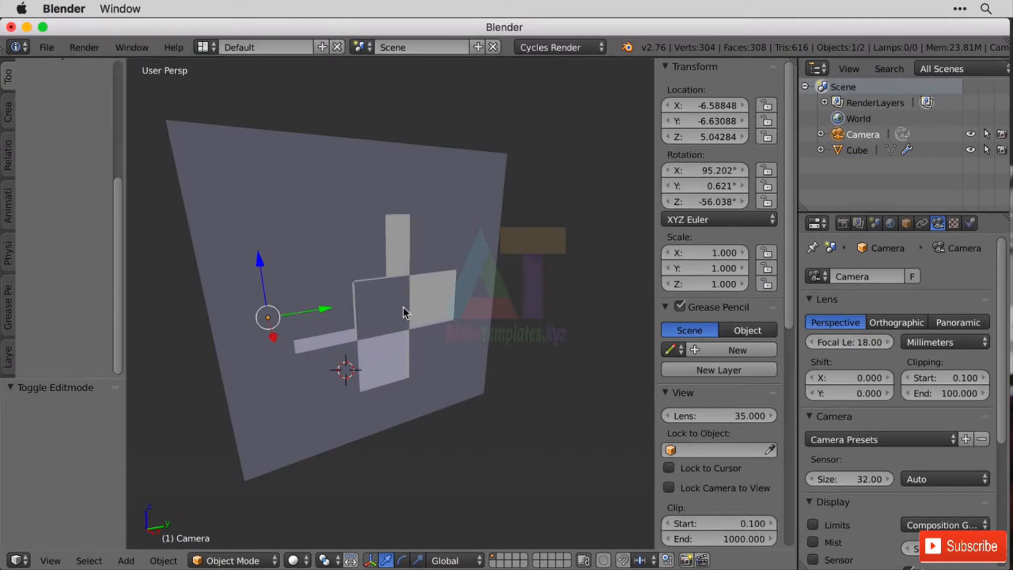
# Step: Add an area lamp at the centre of the window openings and make it a portal
pyautogui.click(384, 309)
pyautogui.hotkey('shift', 'a')
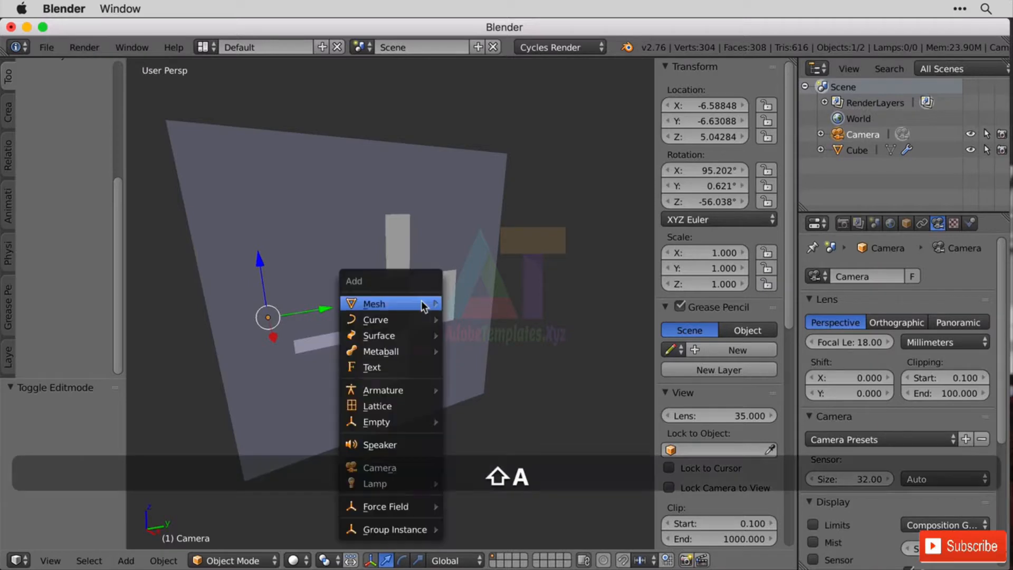
pyautogui.moveTo(429, 485)
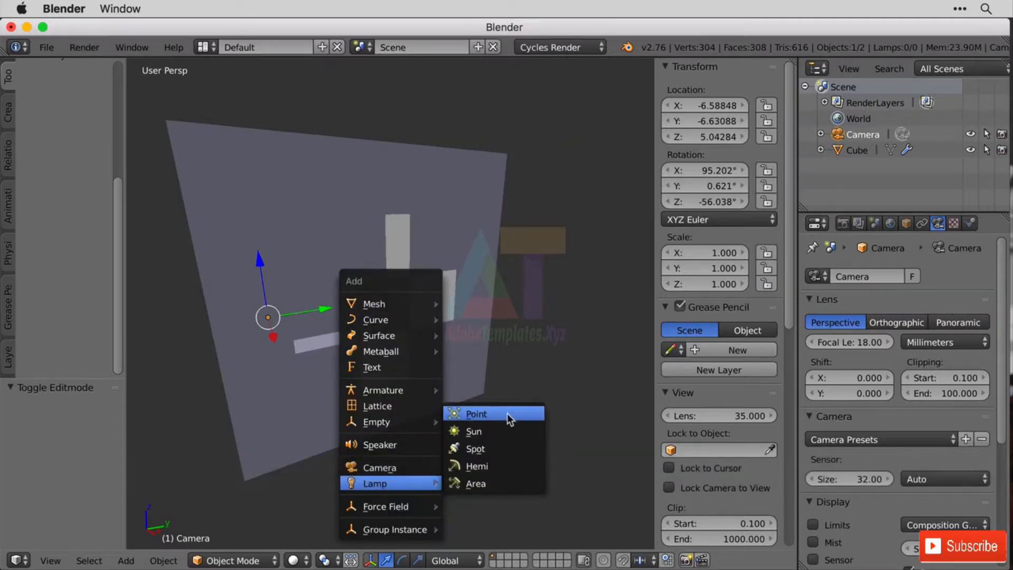
pyautogui.click(529, 484)
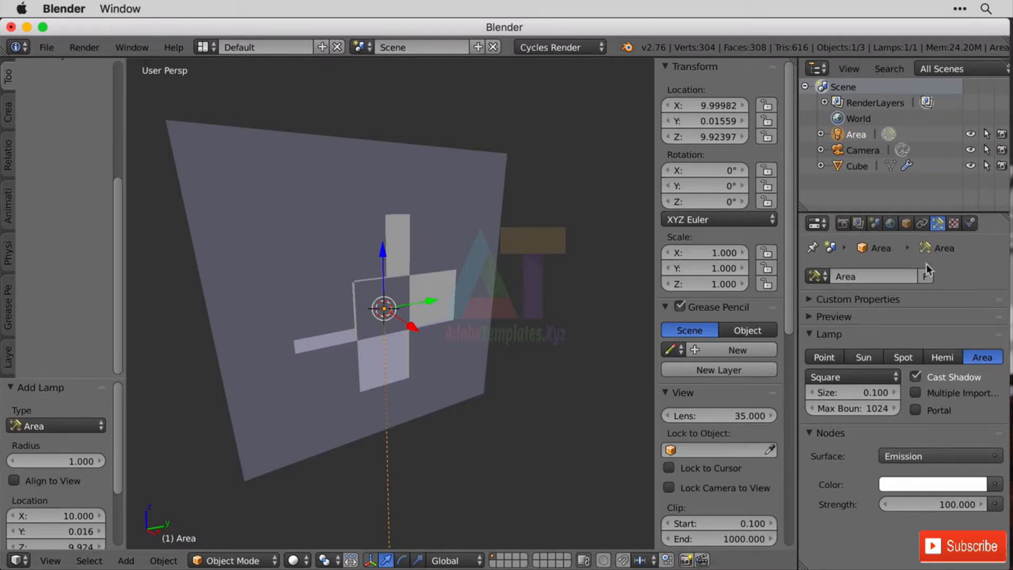
pyautogui.click(918, 410)
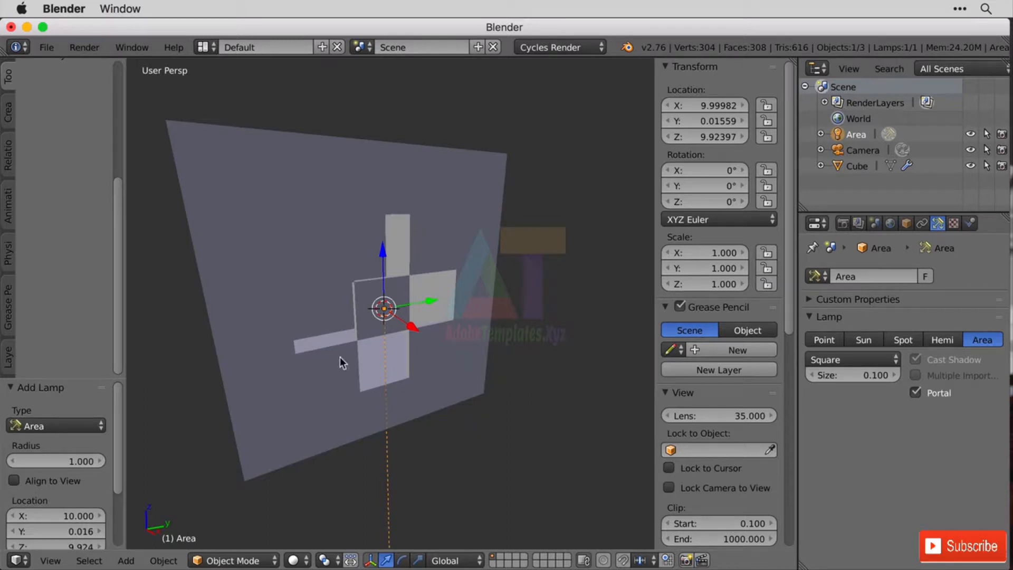
# Step: Rotate the portal lamp 90° about the global Y axis so it points into the room
pyautogui.press('r')
pyautogui.press('y')
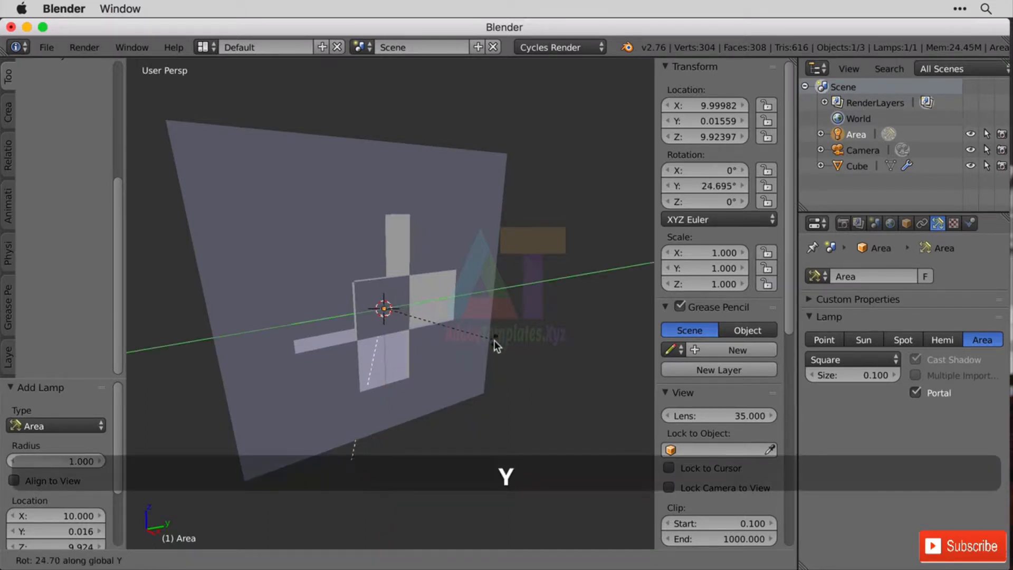
pyautogui.write('90')
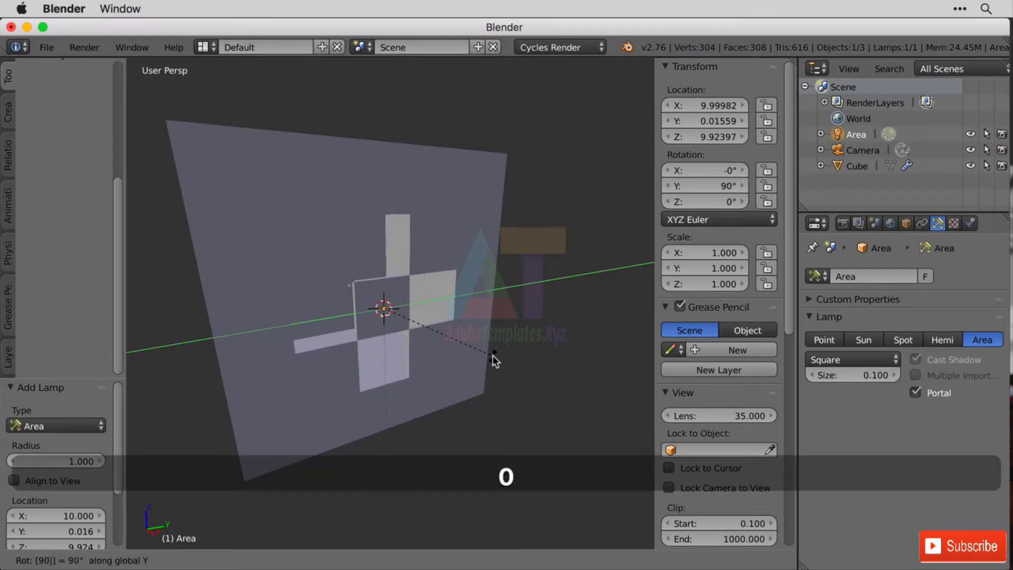
pyautogui.press('Return')
pyautogui.moveTo(397, 381); pyautogui.dragTo(352, 333, button='middle')
pyautogui.scroll(5, 355, 322)
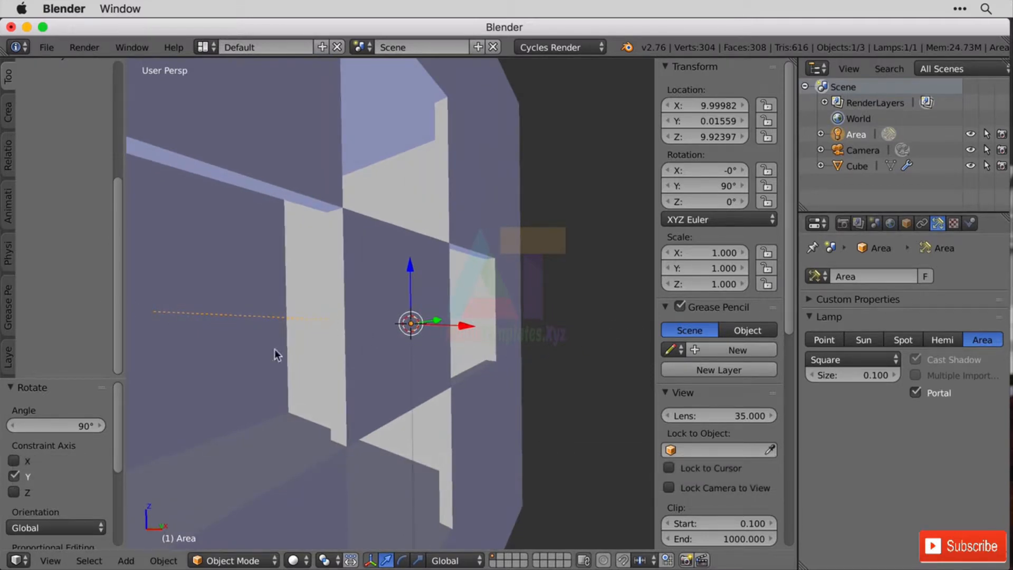
pyautogui.scroll(-2, 438, 332)
pyautogui.moveTo(520, 317); pyautogui.dragTo(435, 320, button='middle')
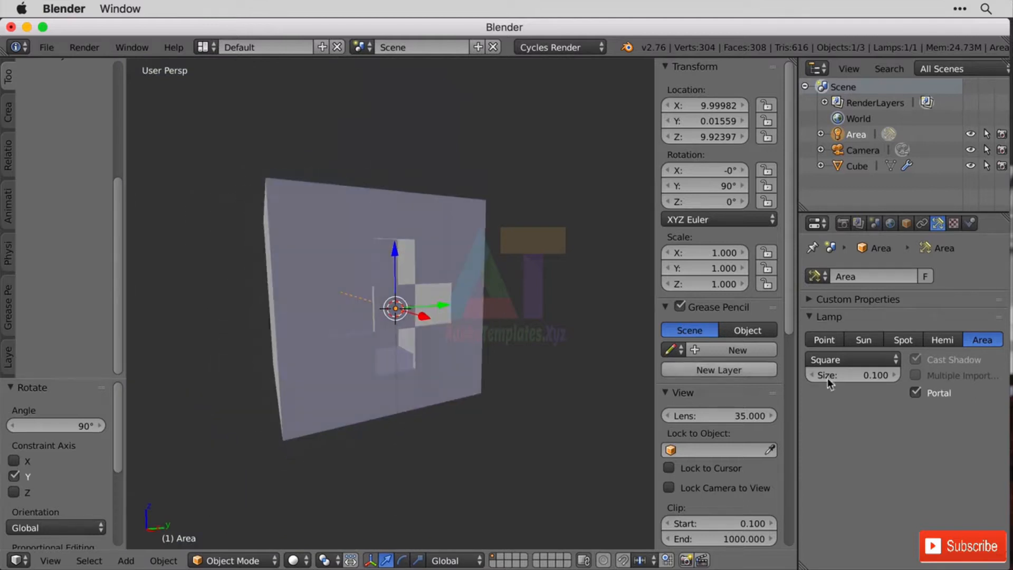
# Step: Keep the portal lamp square, set its size to 12 and enlarge it to about 13.03 to cover all window openings
pyautogui.click(851, 362)
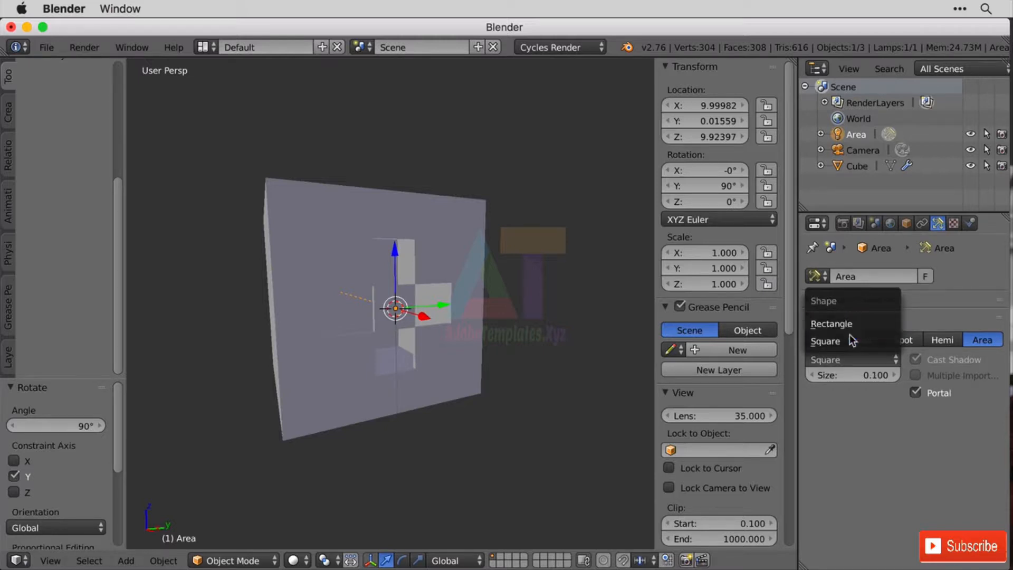
pyautogui.click(848, 340)
pyautogui.moveTo(836, 368); pyautogui.dragTo(855, 369)
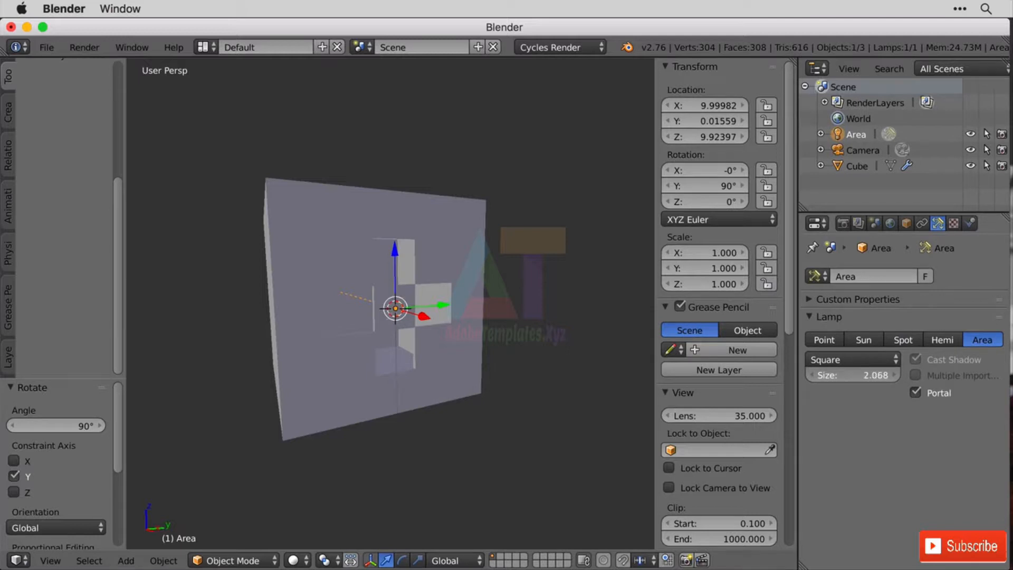
pyautogui.moveTo(853, 375)
pyautogui.mouseDown()
pyautogui.moveTo(871, 375)
pyautogui.moveTo(834, 375)
pyautogui.mouseUp()
pyautogui.click(842, 374)
pyautogui.write('1')
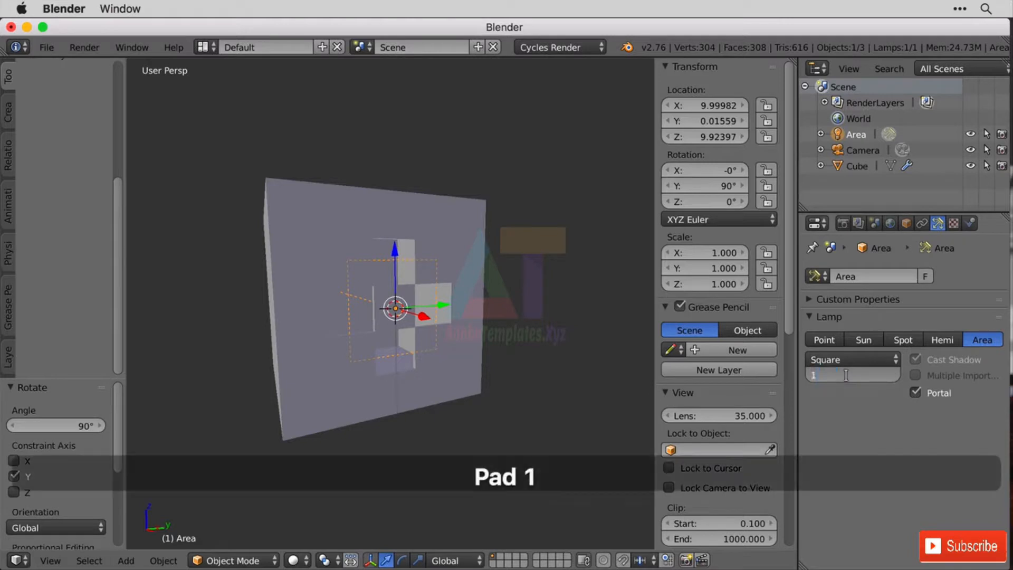
pyautogui.write('2.0')
pyautogui.press('Return')
pyautogui.click(847, 374)
pyautogui.write('12')
pyautogui.press('Return')
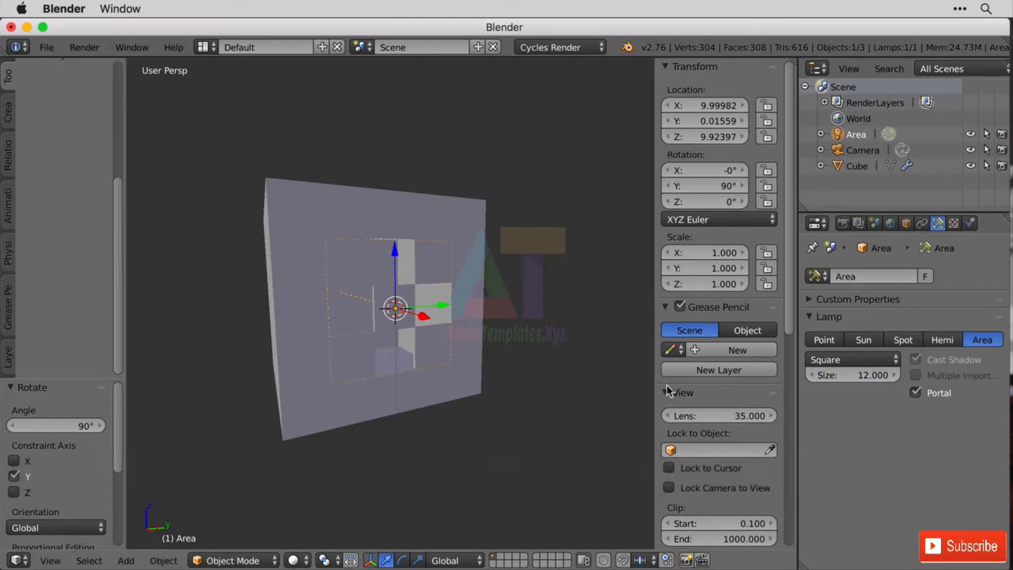
pyautogui.moveTo(834, 376); pyautogui.dragTo(842, 375)
# Step: Render the room through the camera with the portal lamp active
pyautogui.press('KP_0')
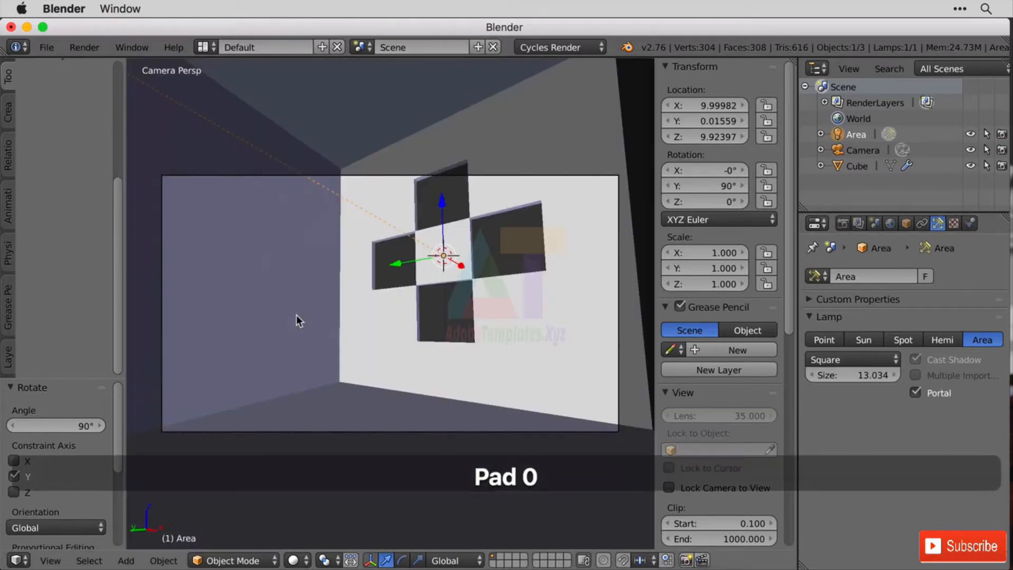
pyautogui.click(88, 49)
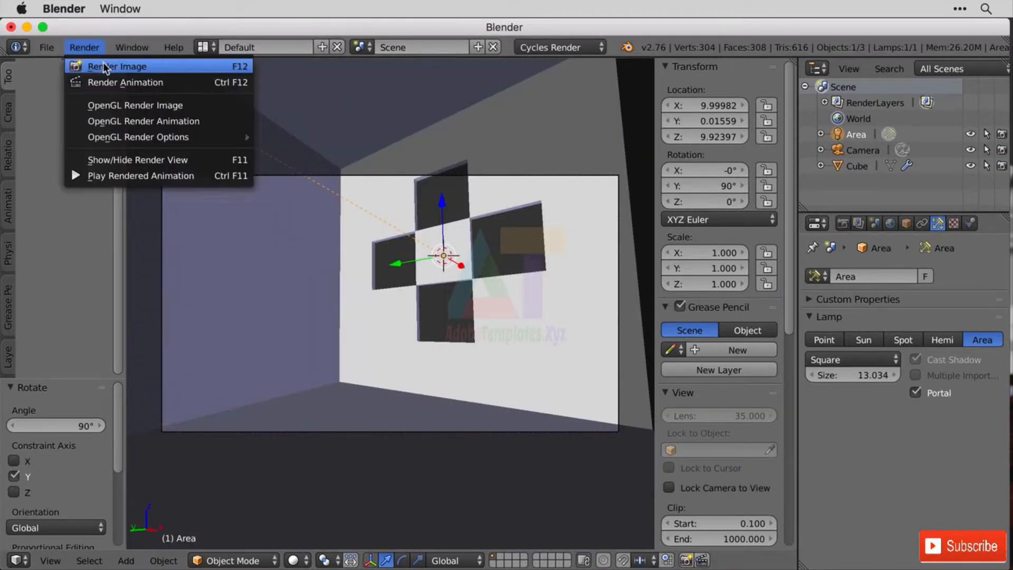
pyautogui.click(102, 64)
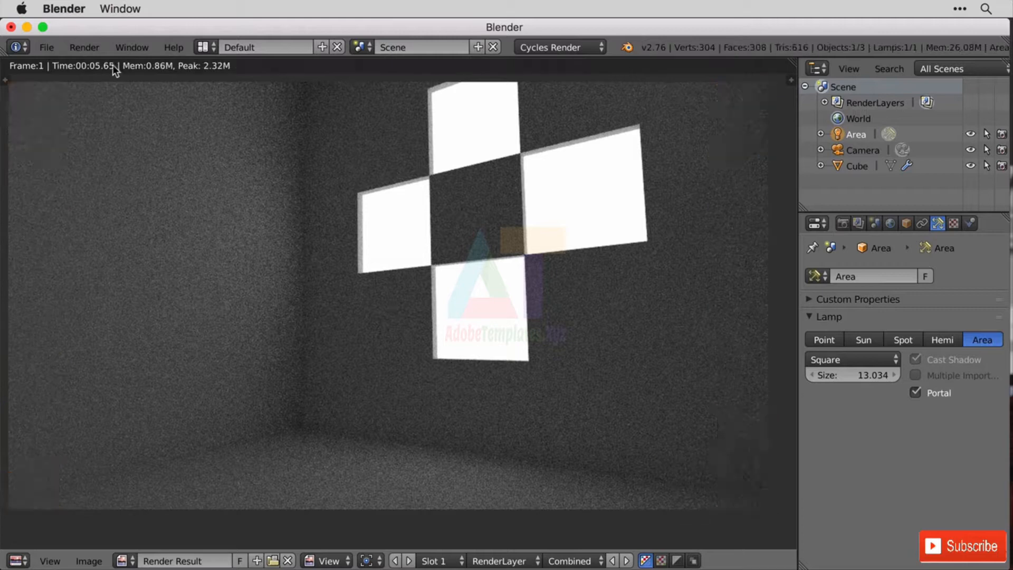
# Step: Select render slot 2, hide the area lamp from viewport and render, and render the image without it
pyautogui.click(448, 560)
pyautogui.click(451, 527)
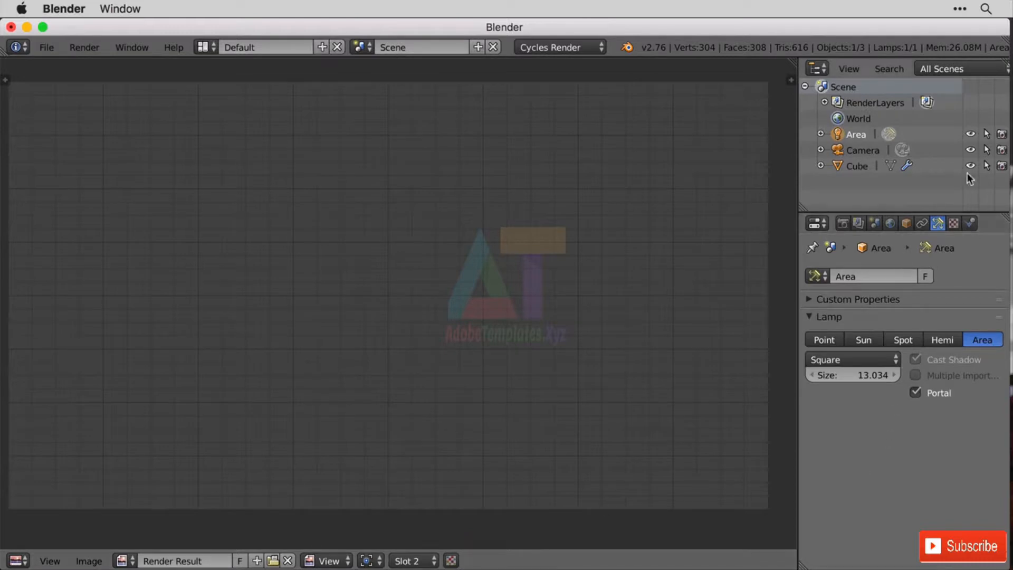
pyautogui.click(970, 134)
pyautogui.click(1001, 134)
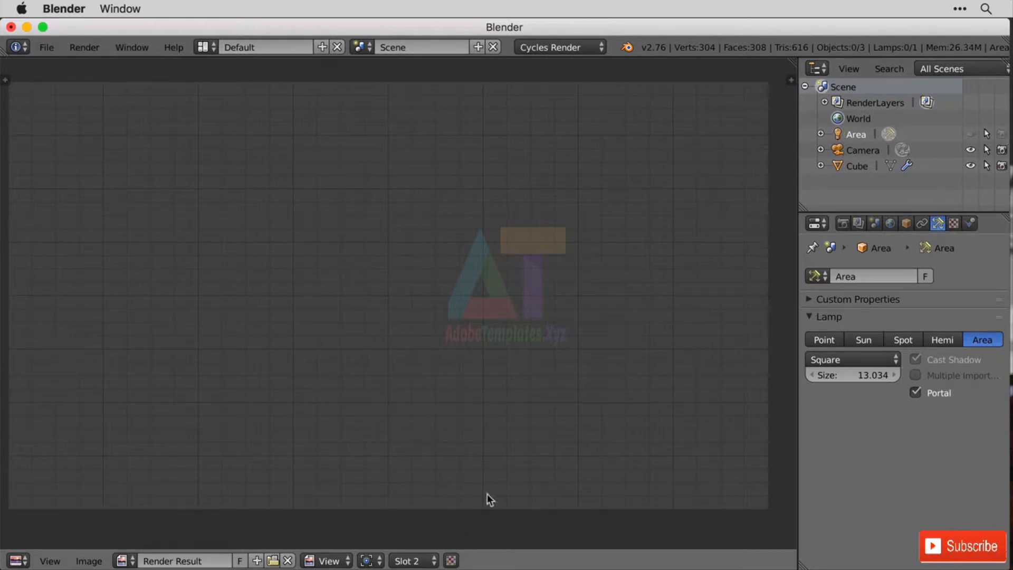
pyautogui.click(83, 47)
pyautogui.click(103, 67)
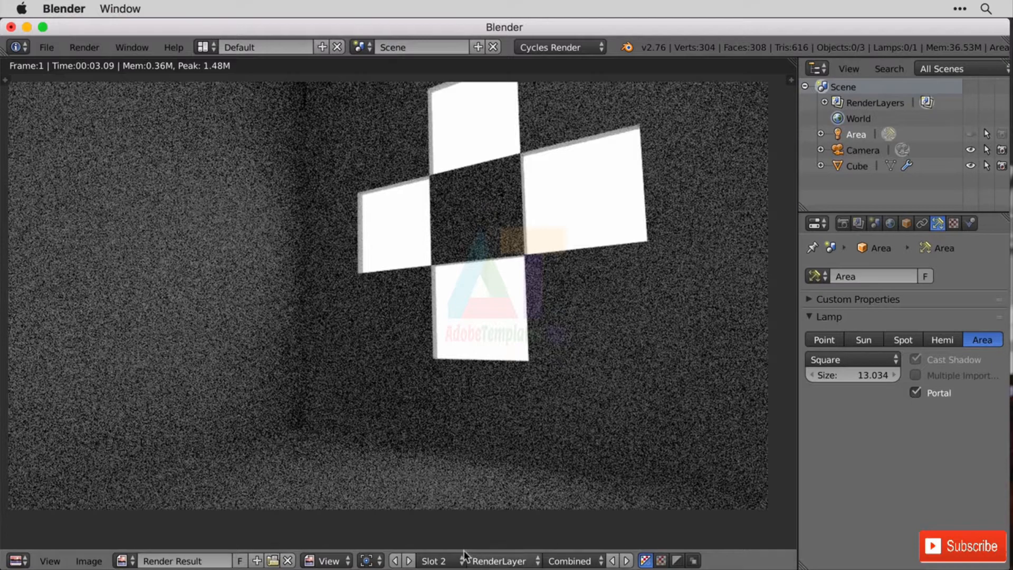
# Step: Compare the noise and render times of the renders in slots 1 and 2
pyautogui.click(451, 561)
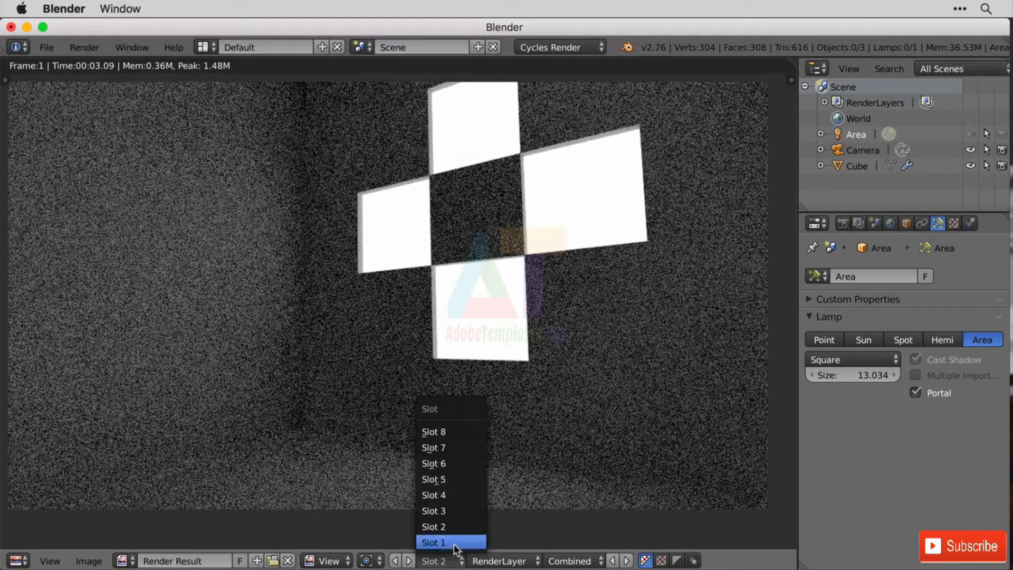
pyautogui.click(455, 548)
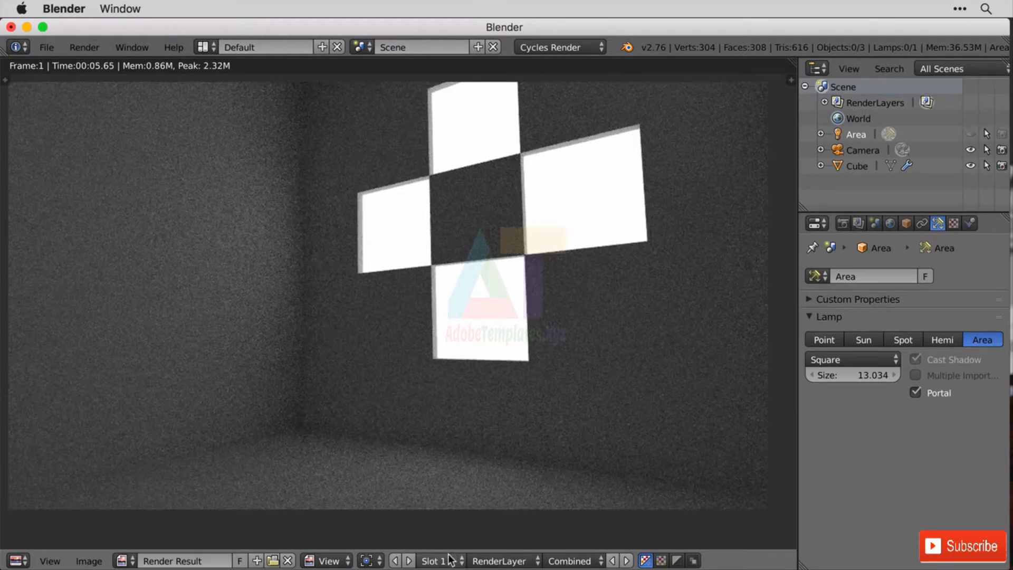
pyautogui.press('j')
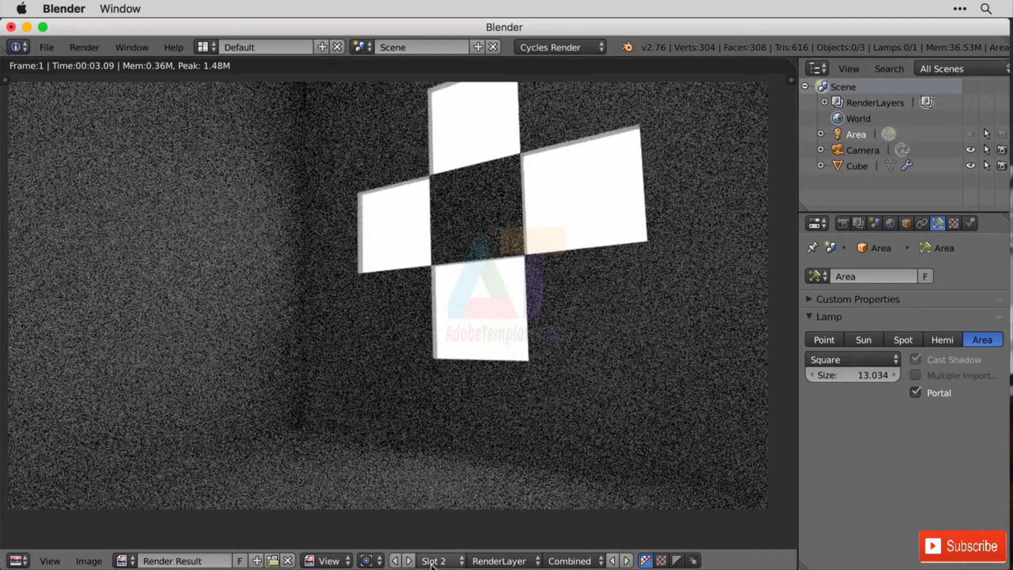
# Step: Return to render slot 1, re-enable the area lamp for viewport and render, and render the image again
pyautogui.click(448, 561)
pyautogui.click(453, 544)
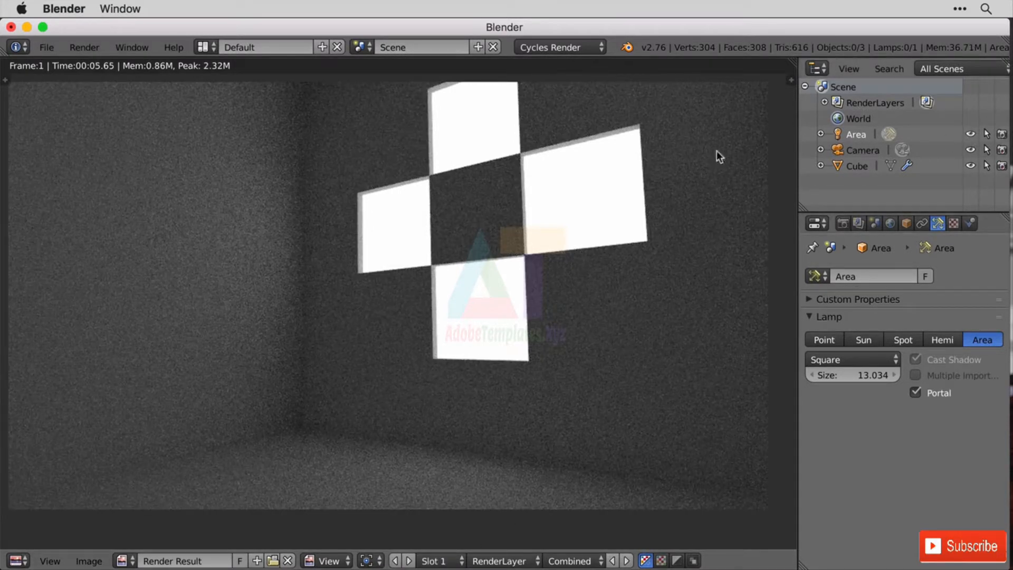
pyautogui.click(91, 48)
pyautogui.click(100, 67)
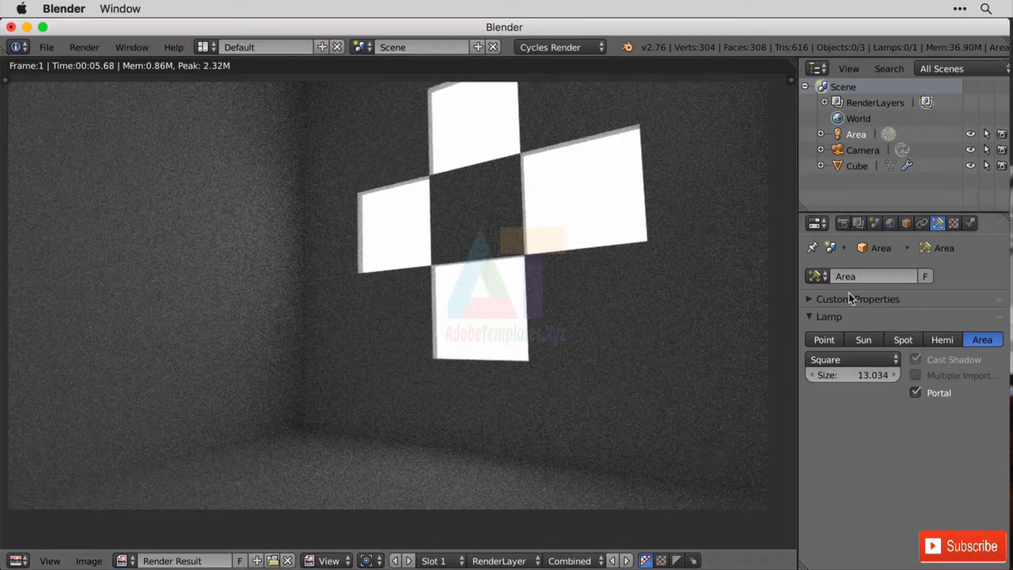
# Step: Render the portal-lit room into slot 3 with the render samples set to 20
pyautogui.click(442, 561)
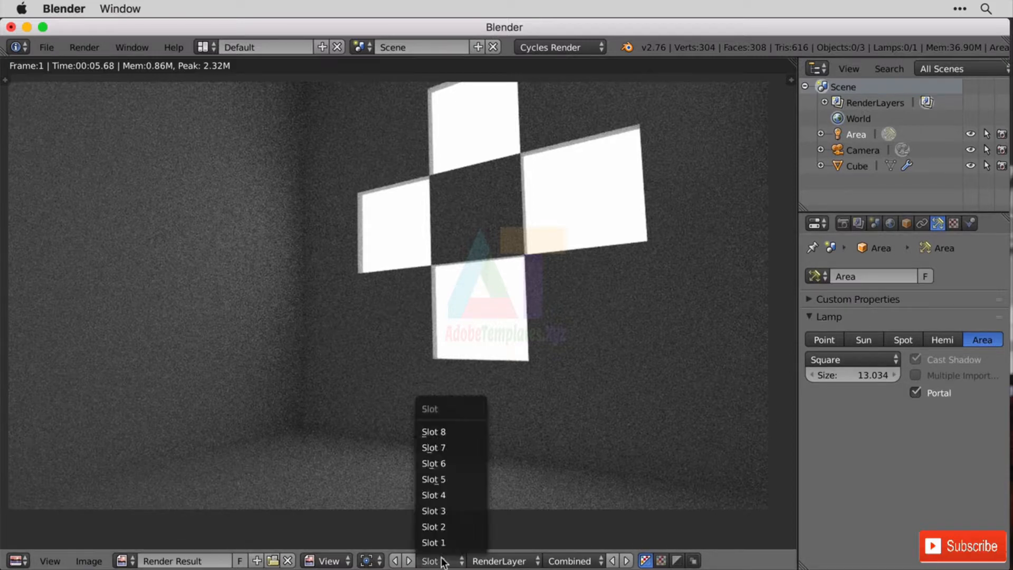
pyautogui.click(470, 510)
pyautogui.click(844, 222)
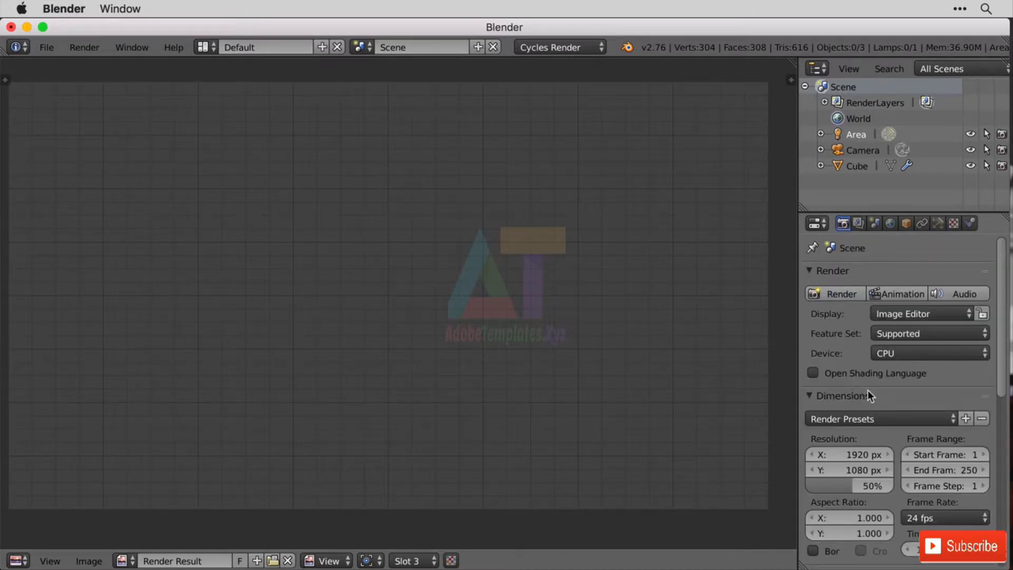
pyautogui.scroll(-15, 868, 391)
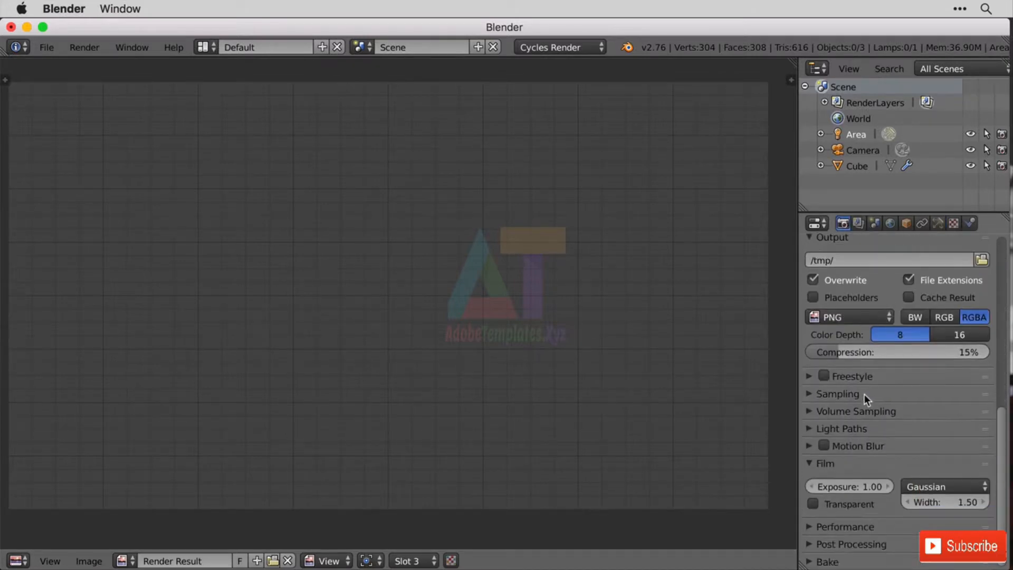
pyautogui.click(807, 393)
pyautogui.click(958, 465)
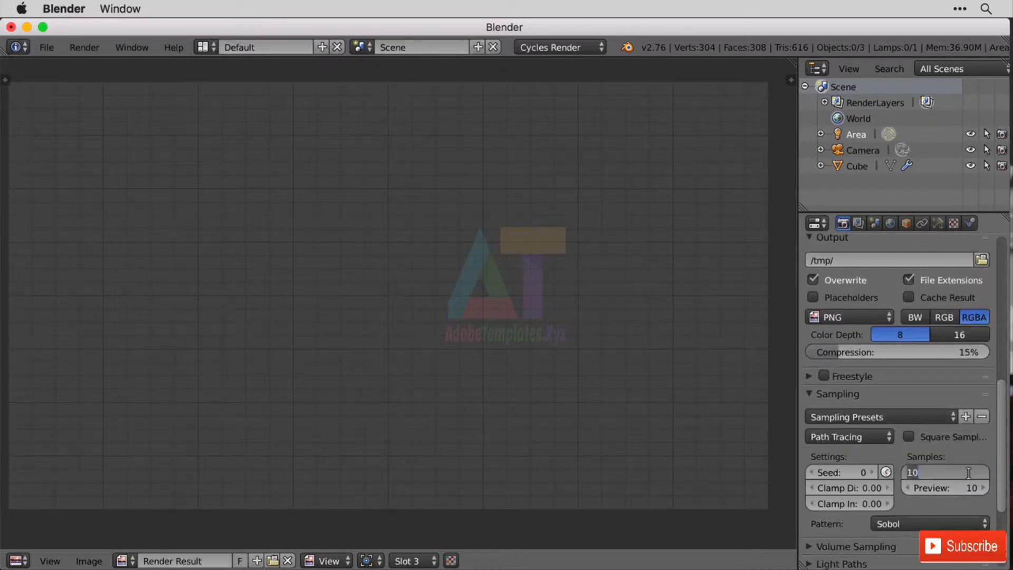
pyautogui.write('20')
pyautogui.press('Return')
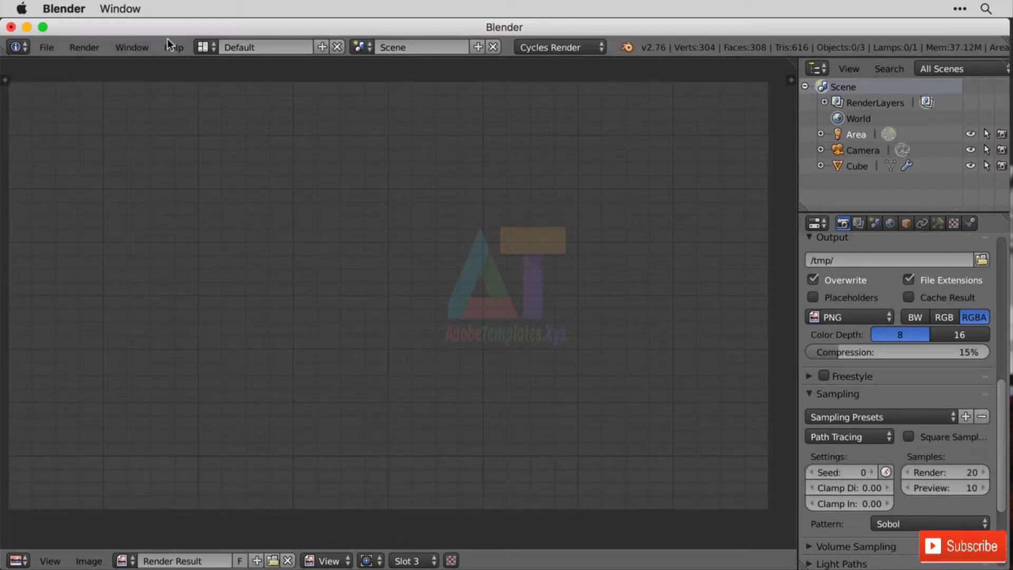
pyautogui.click(84, 47)
pyautogui.click(114, 64)
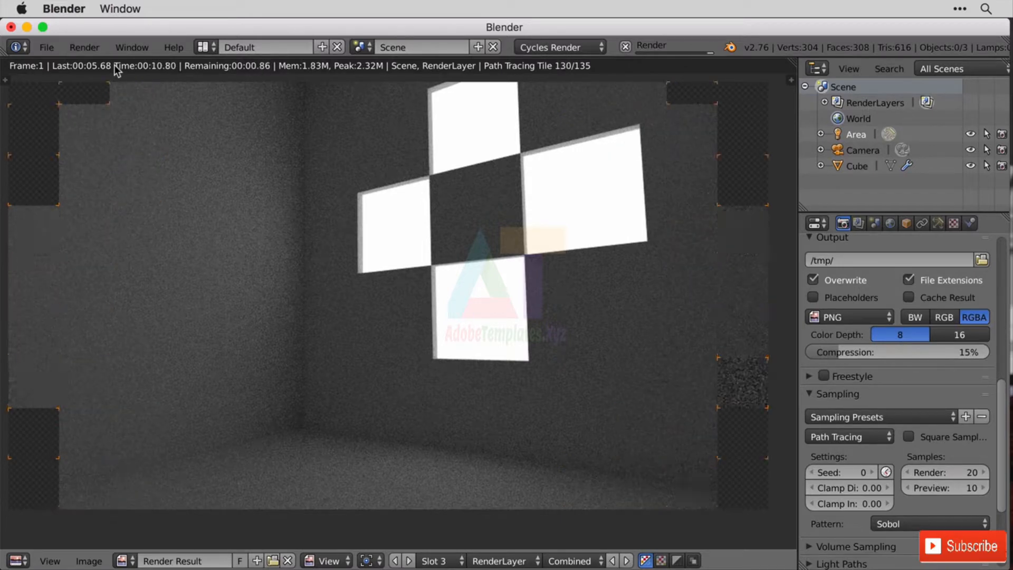
# Step: Select render slot 4, hide the area lamp from viewport and render, and render the image at 20 samples
pyautogui.click(433, 561)
pyautogui.click(469, 482)
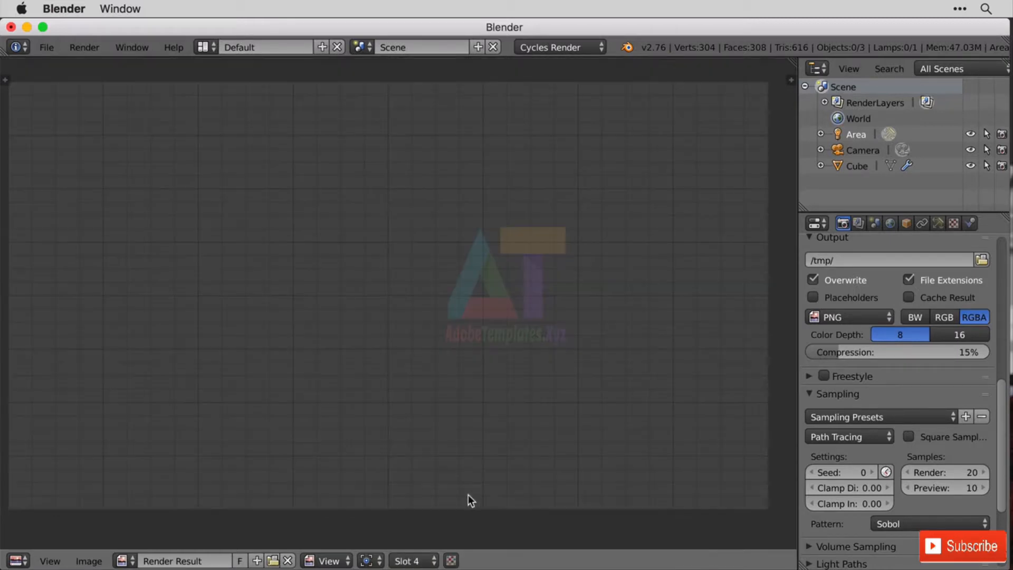
pyautogui.click(971, 134)
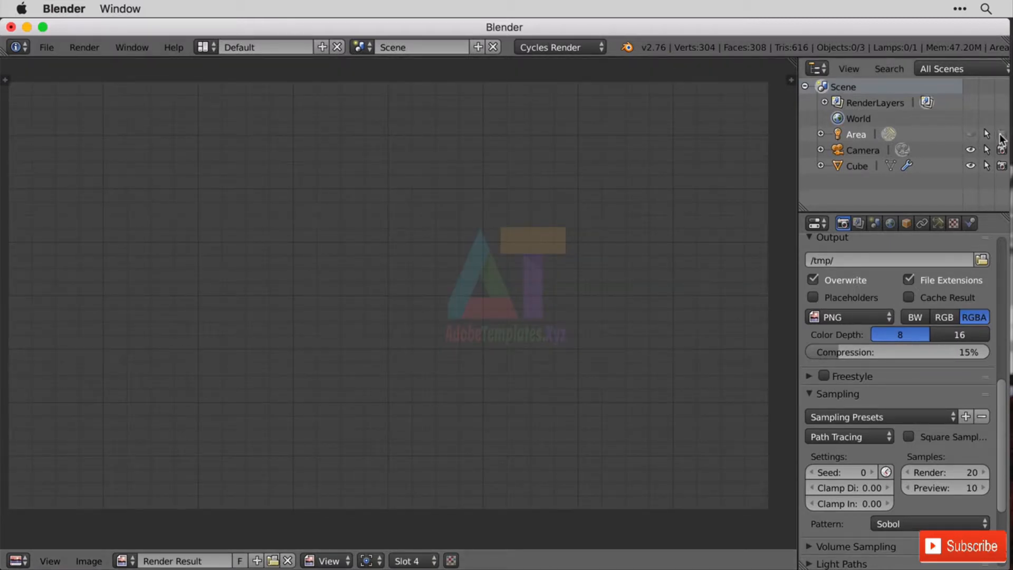
pyautogui.click(84, 47)
pyautogui.click(98, 65)
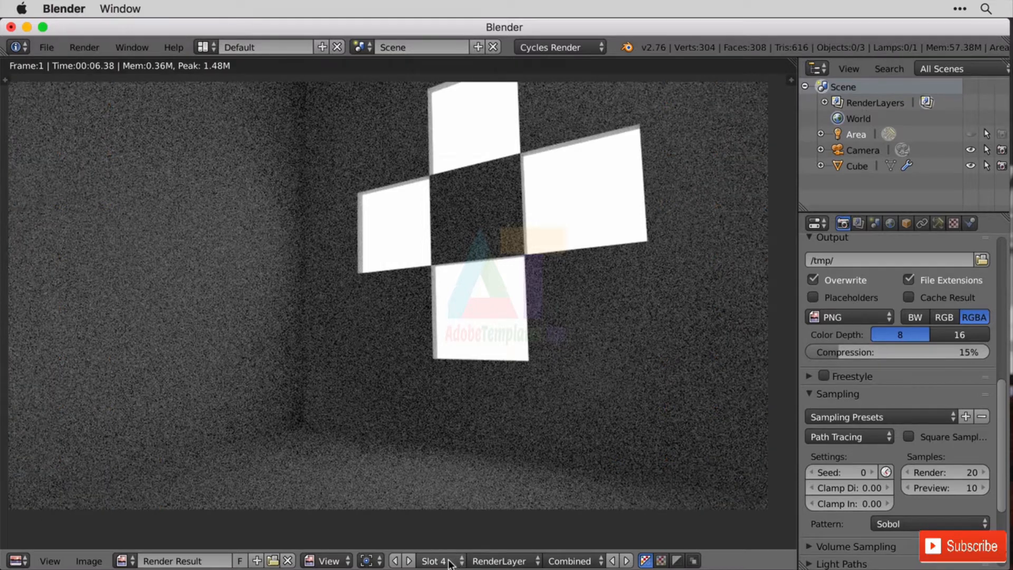
# Step: View render slots 3, 1 and 2 in turn to compare noise and render times with and without the portal
pyautogui.keyDown('ctrl'); pyautogui.scroll(-1, 458, 560); pyautogui.keyUp('ctrl')
pyautogui.click(435, 560)
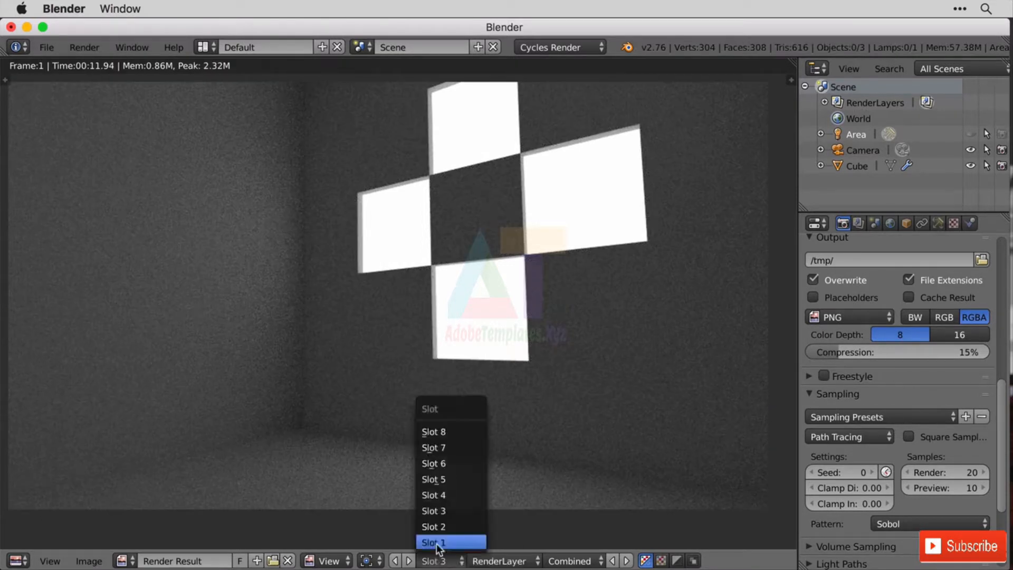
pyautogui.click(431, 545)
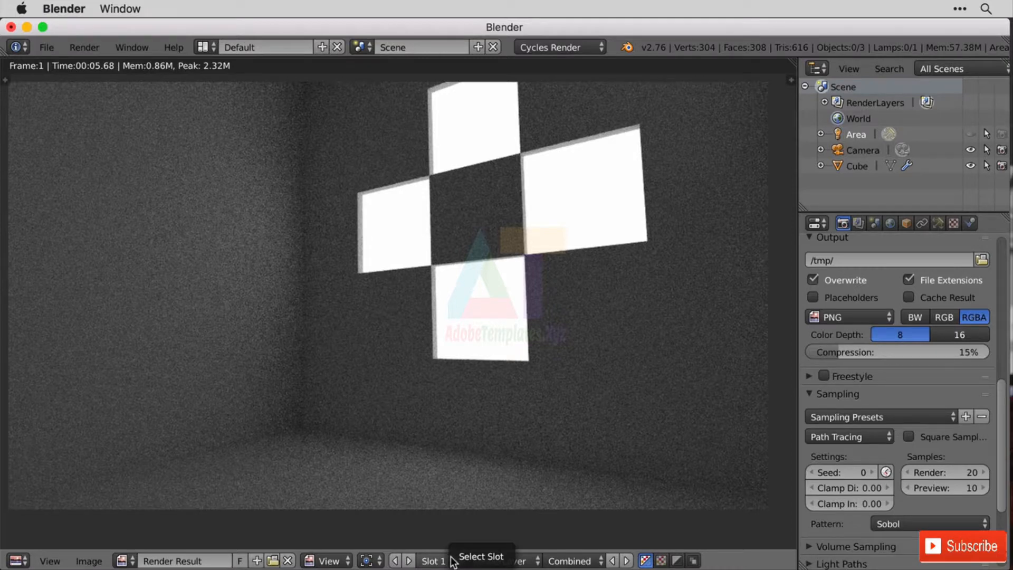
pyautogui.click(453, 560)
pyautogui.click(456, 532)
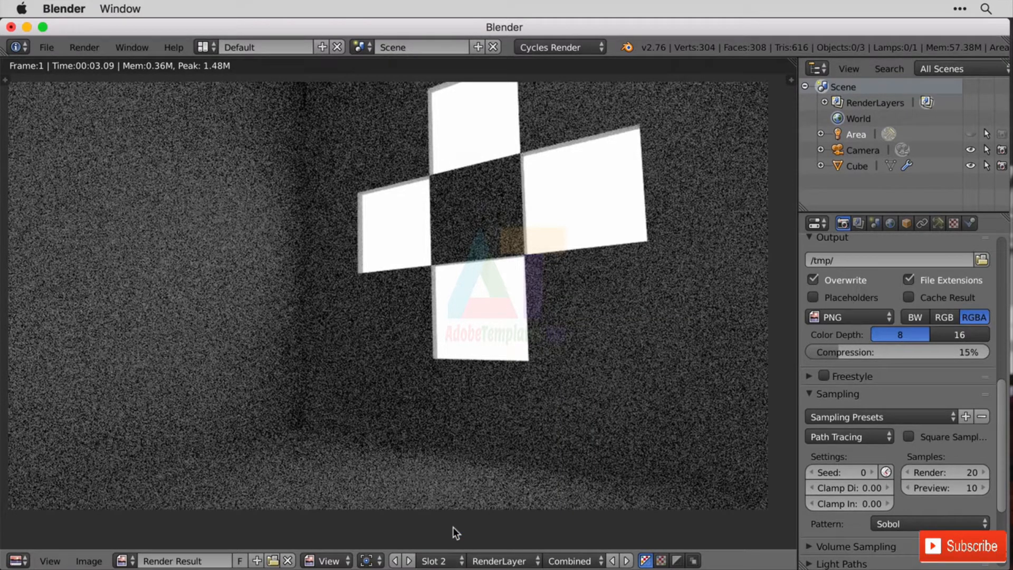
# Step: View render slots 3, 4 and 1 in turn to compare noise and render times
pyautogui.click(451, 560)
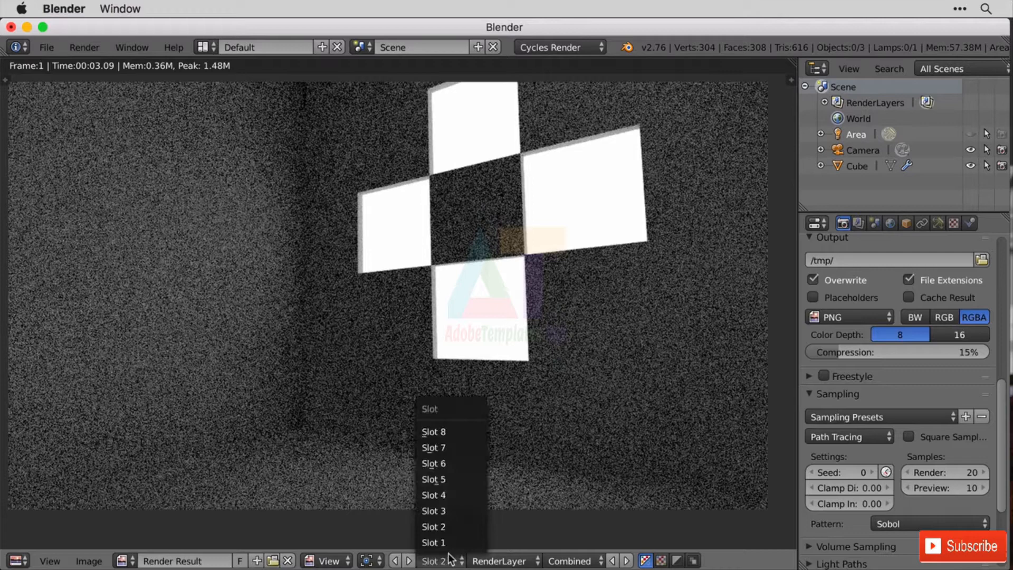
pyautogui.click(461, 510)
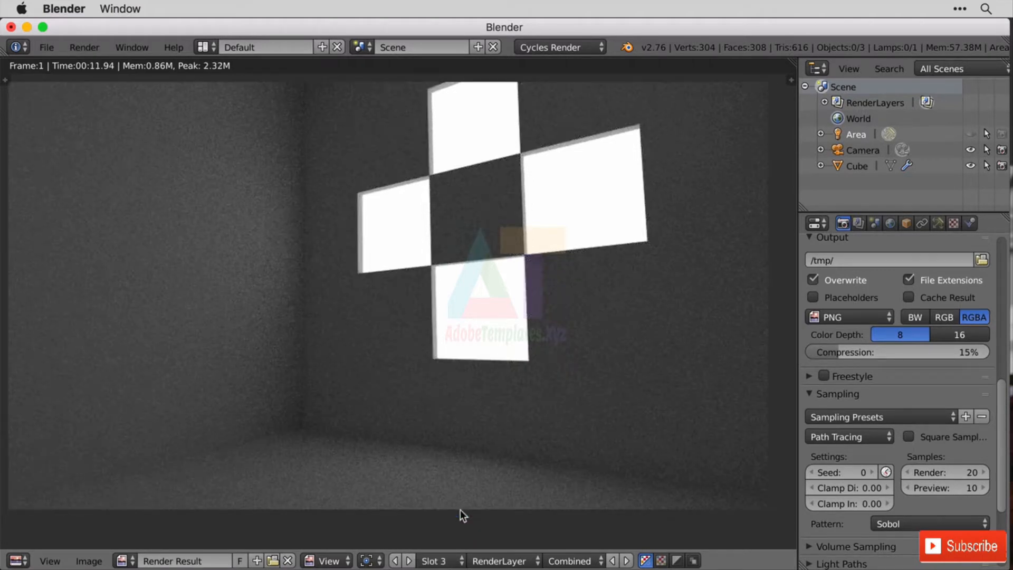
pyautogui.click(453, 559)
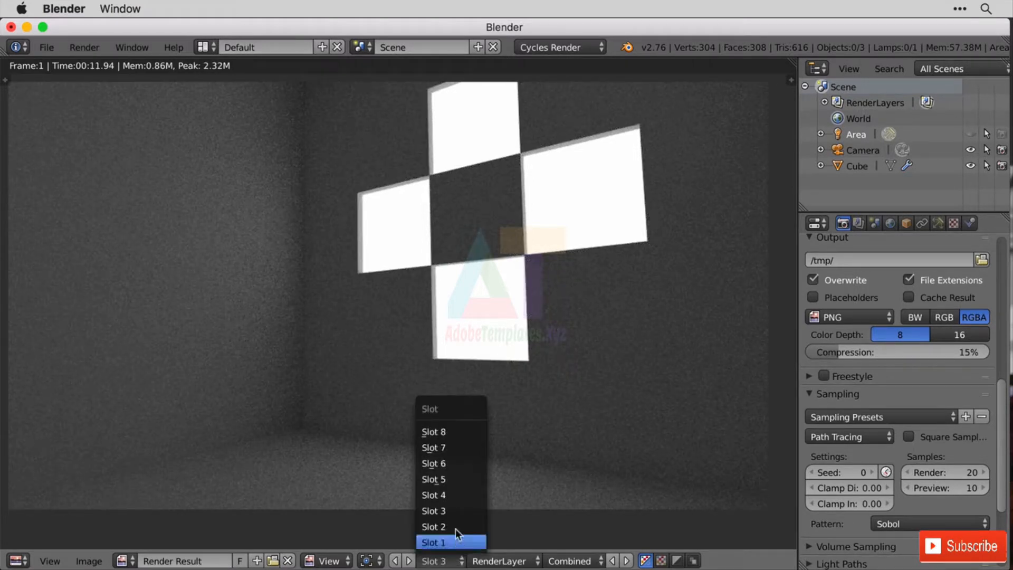
pyautogui.click(455, 496)
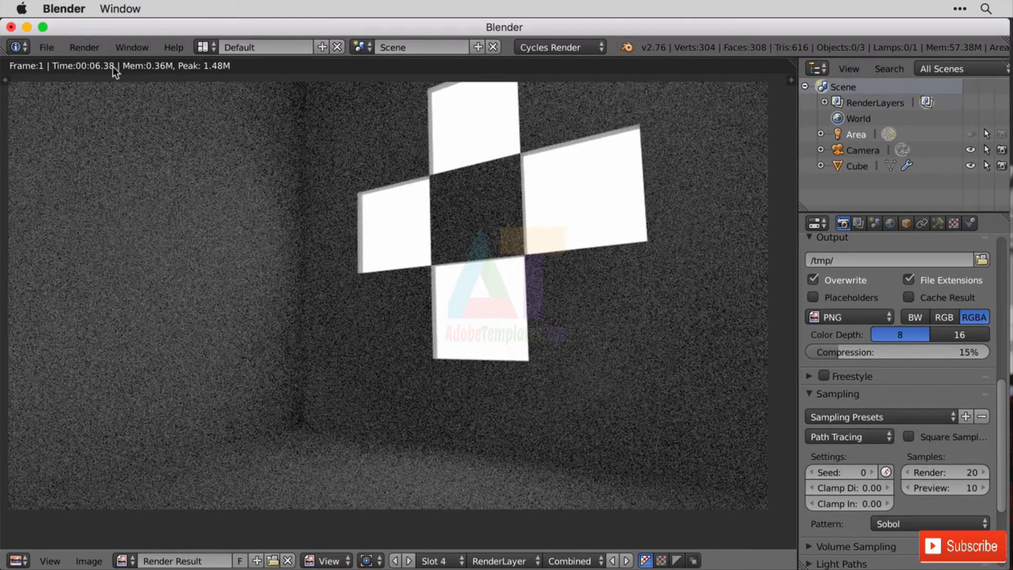
pyautogui.click(455, 558)
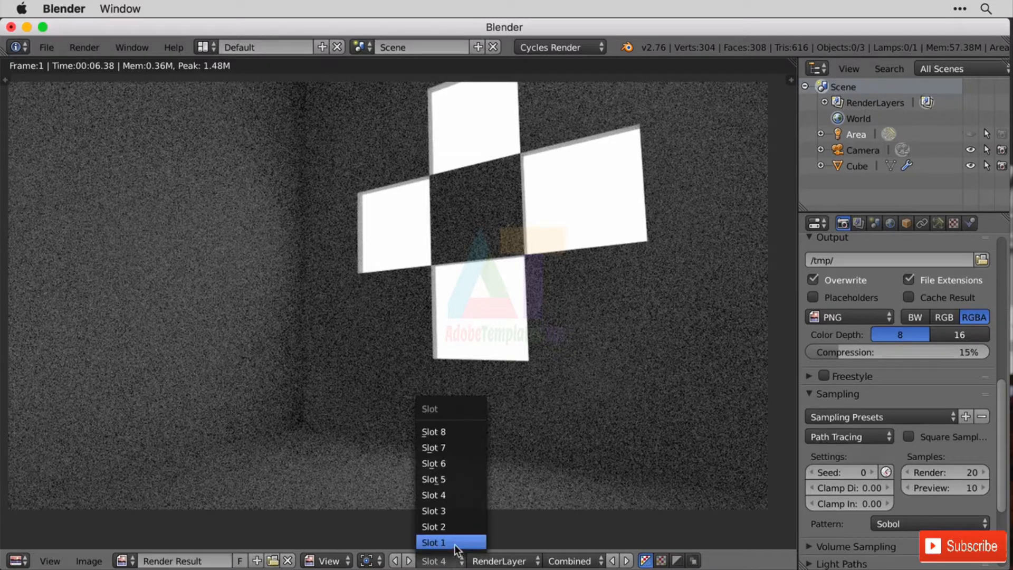
pyautogui.click(452, 543)
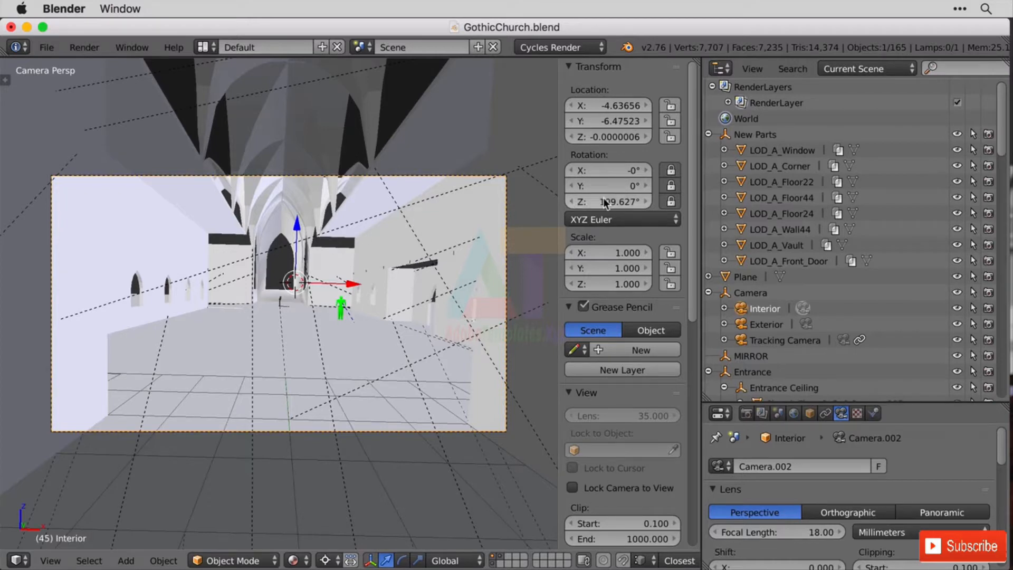
# Step: Rotate the Interior camera in GothicChurch.blend to about 108.43° around Z
pyautogui.moveTo(606, 203); pyautogui.dragTo(619, 203)
pyautogui.moveTo(608, 201); pyautogui.dragTo(600, 202)
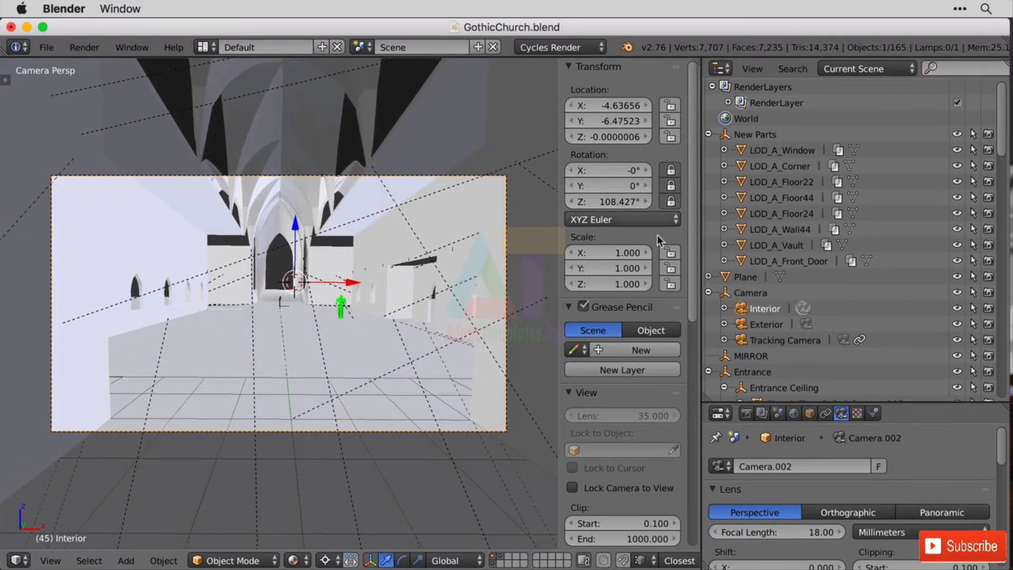
# Step: Set the render samples to 20 and render the church from the Interior camera
pyautogui.scroll(-2, 836, 458)
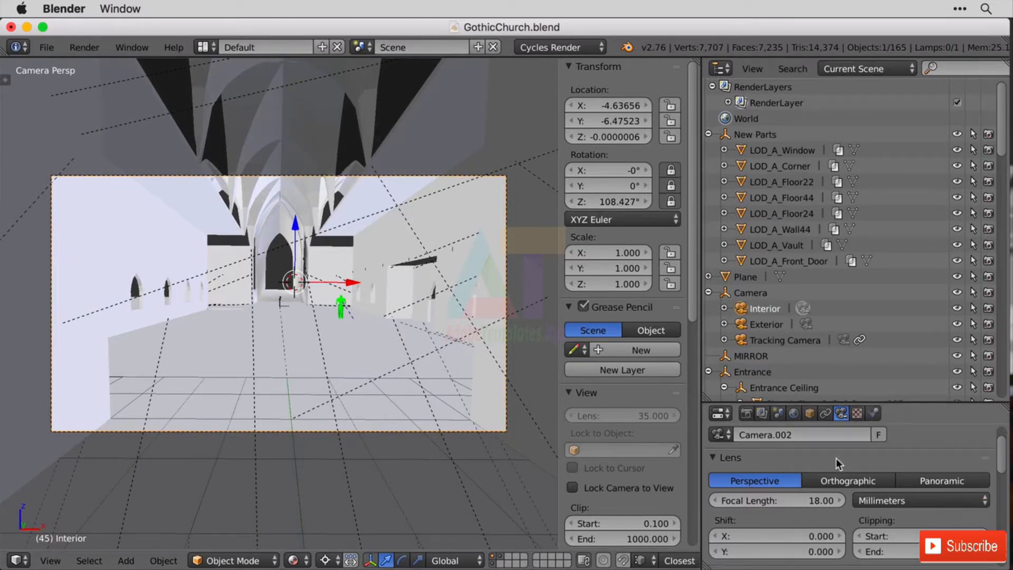
pyautogui.scroll(2, 836, 458)
pyautogui.click(747, 413)
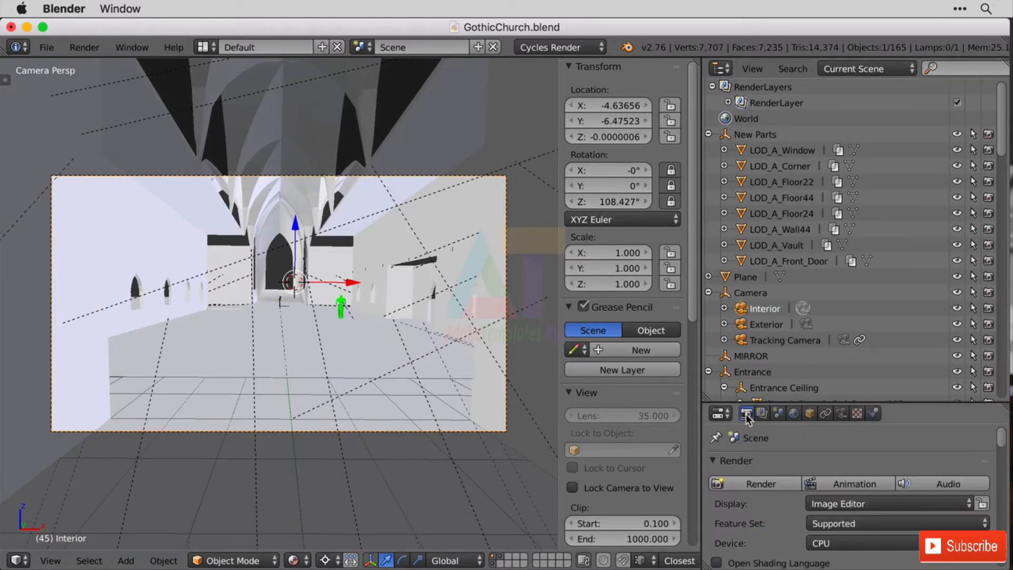
pyautogui.scroll(-12, 843, 471)
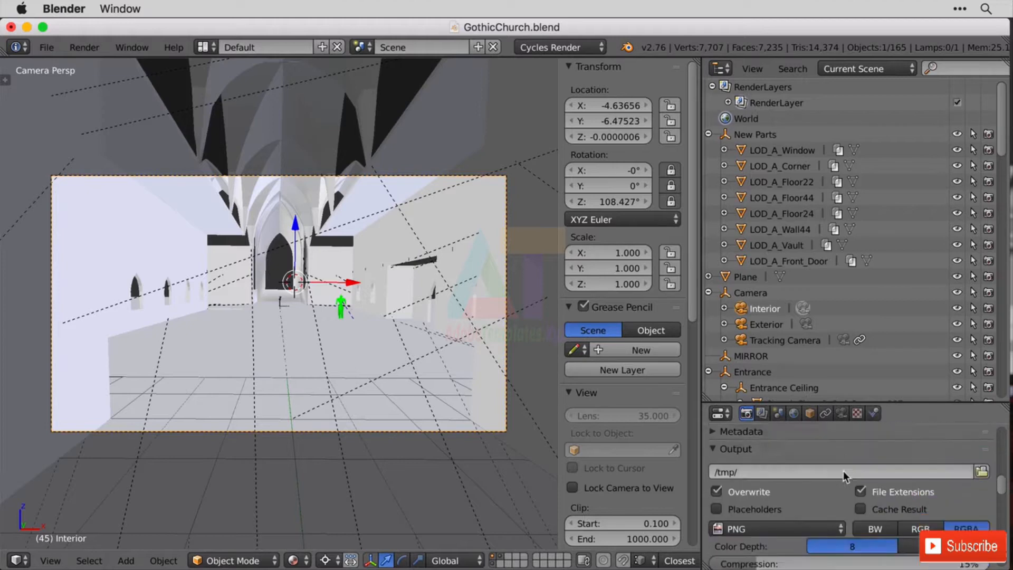
pyautogui.scroll(-5, 844, 471)
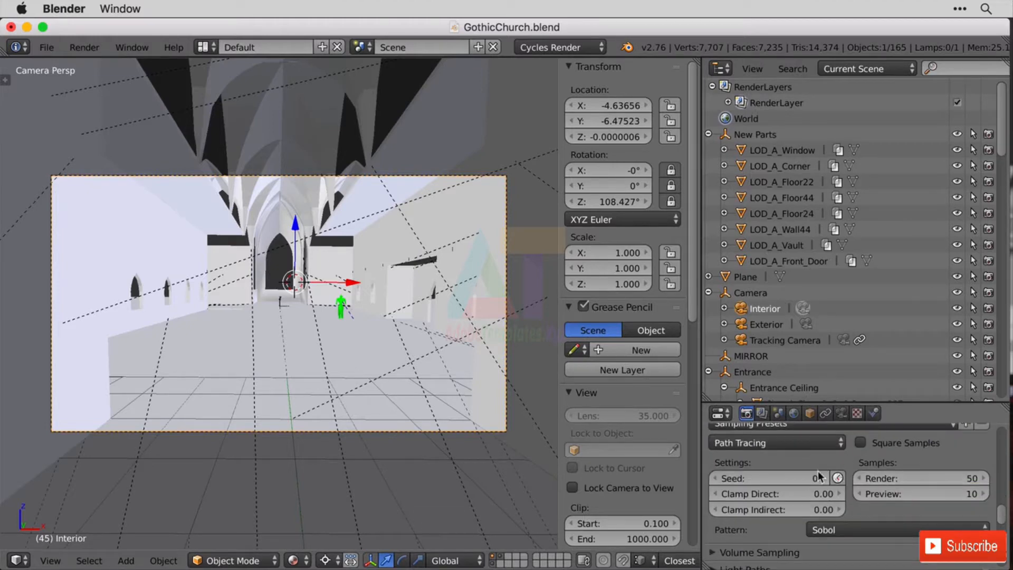
pyautogui.click(947, 469)
pyautogui.write('20')
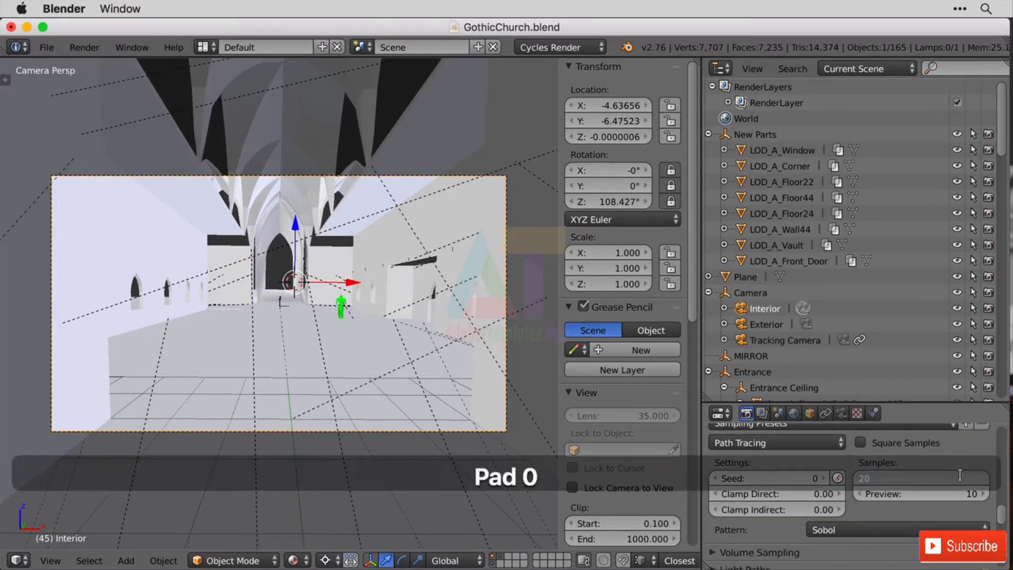
pyautogui.press('Return')
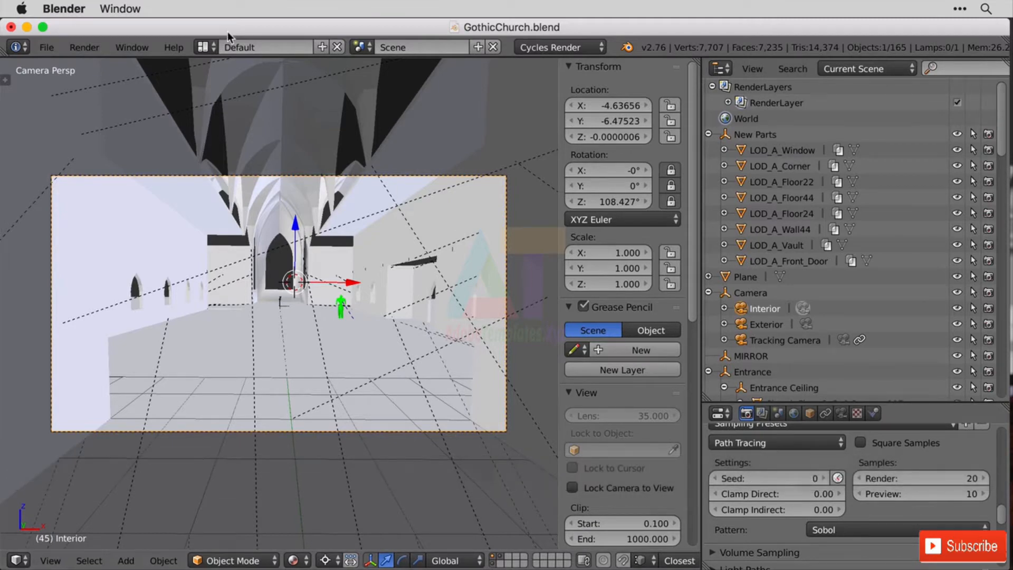
pyautogui.click(97, 48)
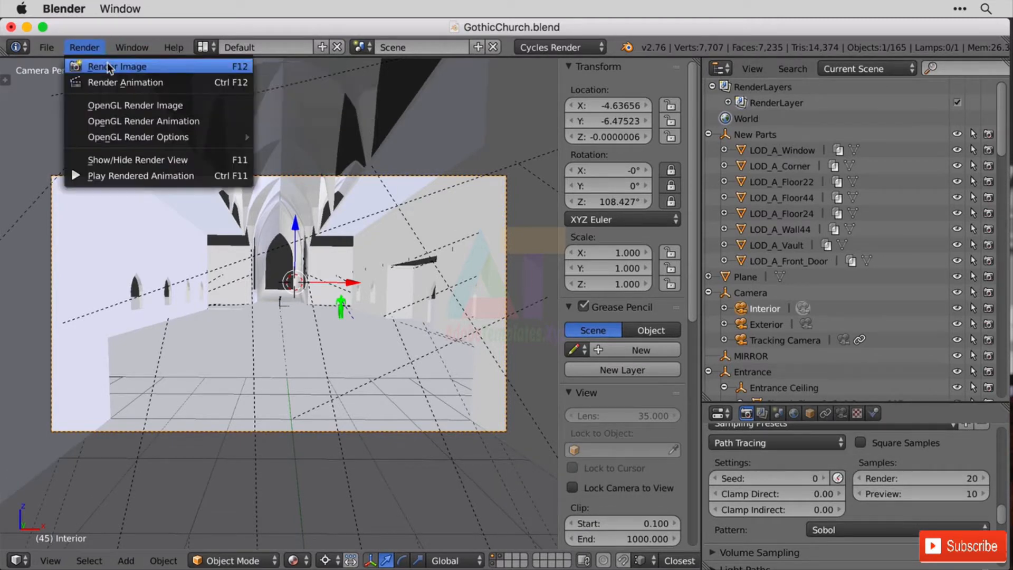
pyautogui.click(109, 67)
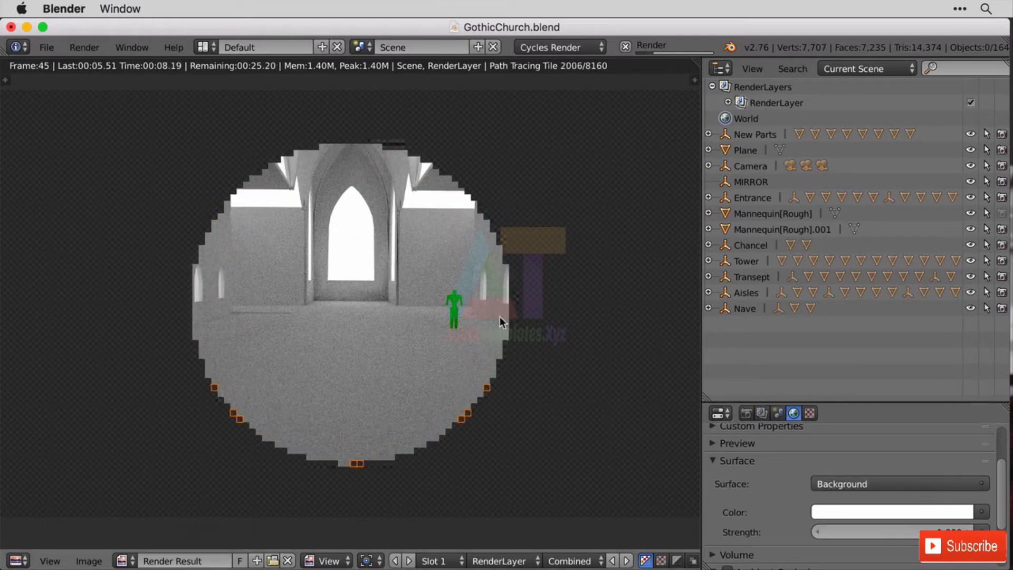
pyautogui.scroll(-1, 332, 306)
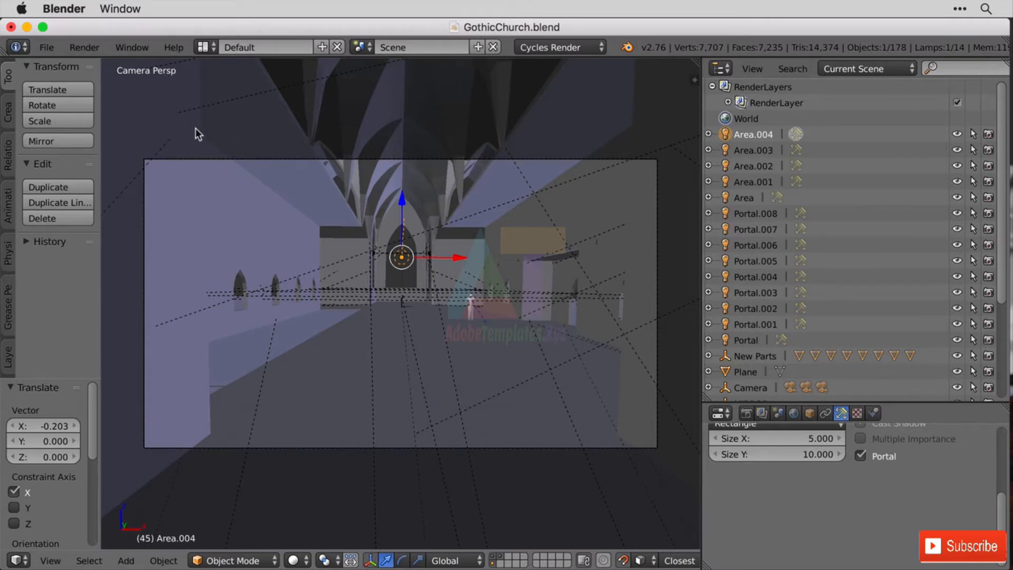
# Step: Render the church interior again with the portal area lamps enabled
pyautogui.click(85, 47)
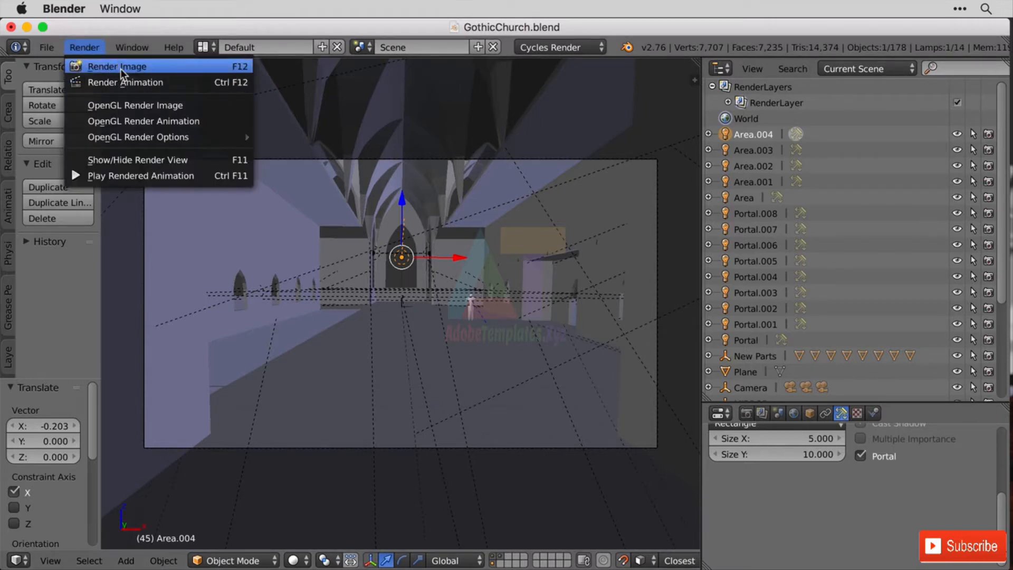
pyautogui.click(120, 69)
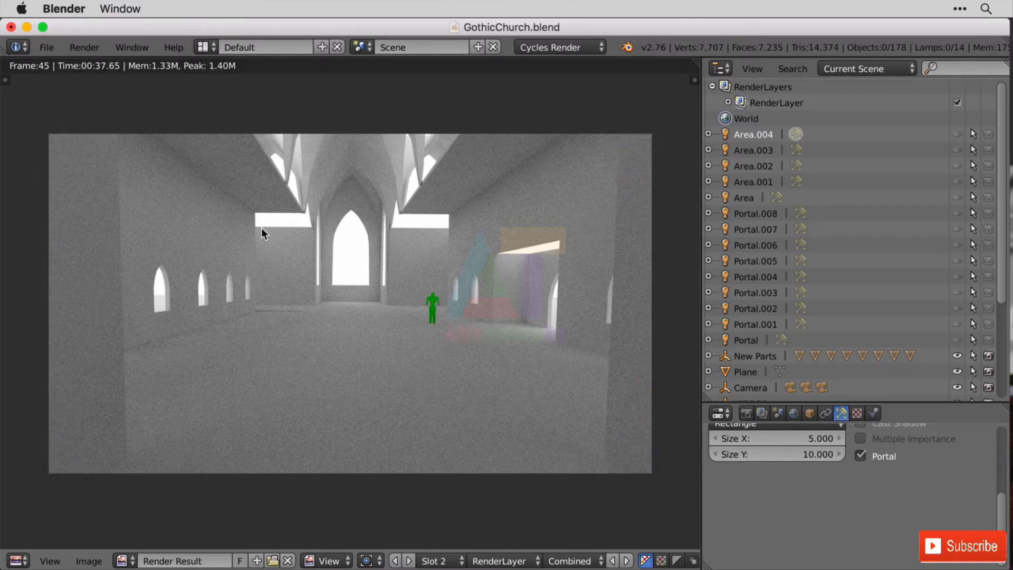
# Step: Enlarge the render view and alternate between slots 1 and 2 to compare the church's noise and render times with and without portals
pyautogui.click(708, 229)
pyautogui.moveTo(702, 231); pyautogui.dragTo(977, 294)
pyautogui.scroll(2, 865, 332)
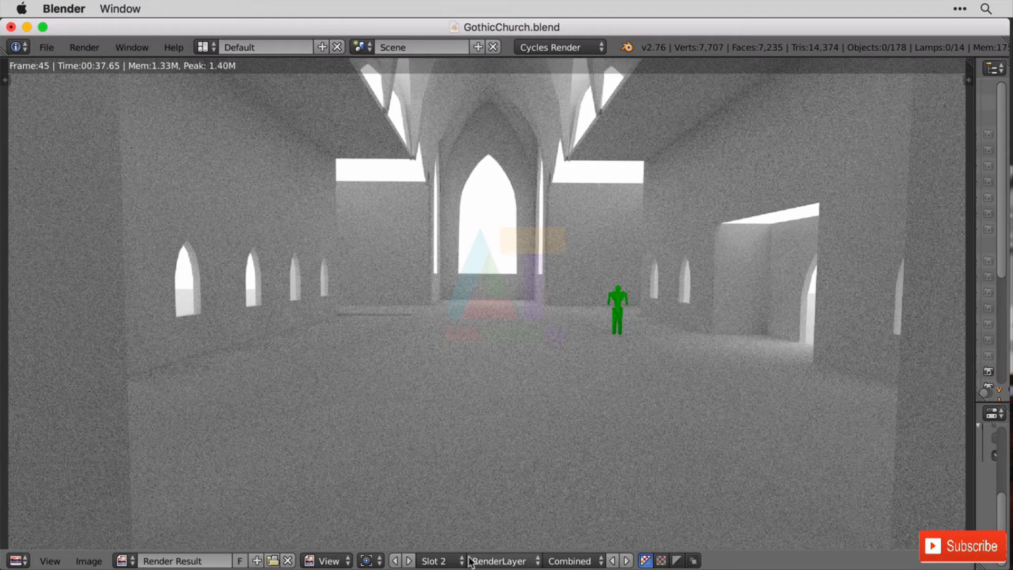
pyautogui.click(434, 561)
pyautogui.click(442, 543)
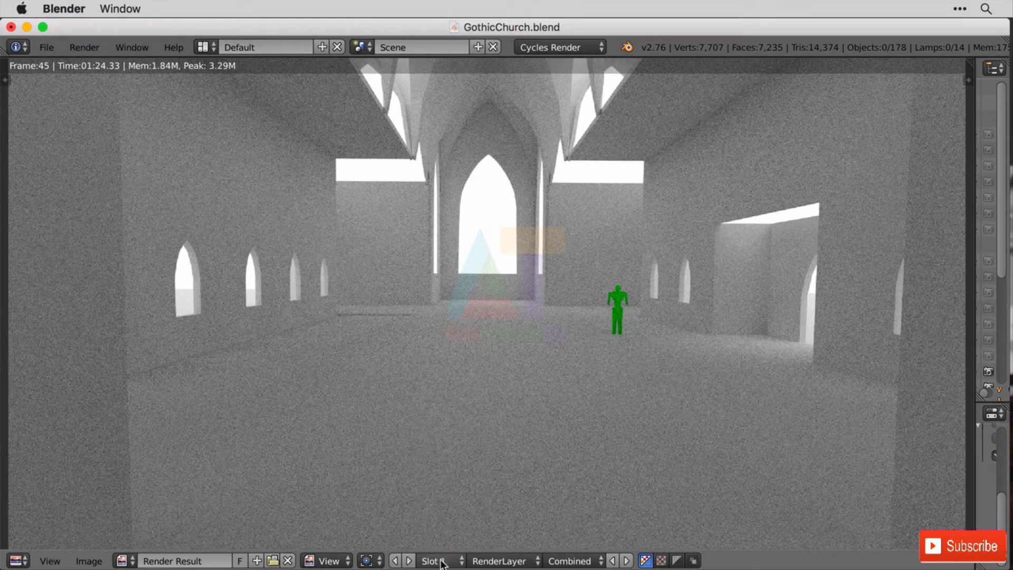
pyautogui.click(439, 561)
pyautogui.click(448, 524)
pyautogui.click(438, 560)
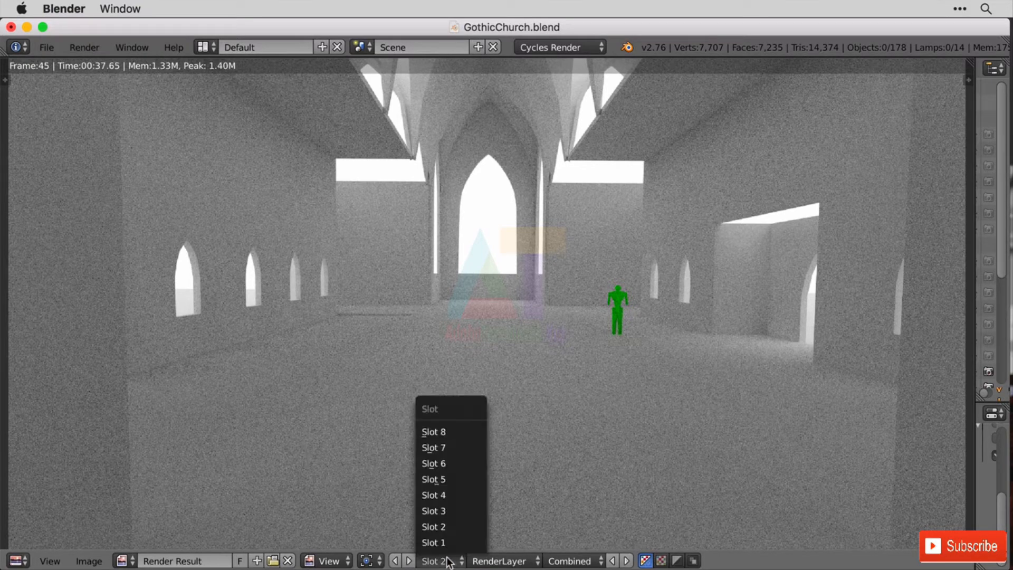
pyautogui.click(451, 543)
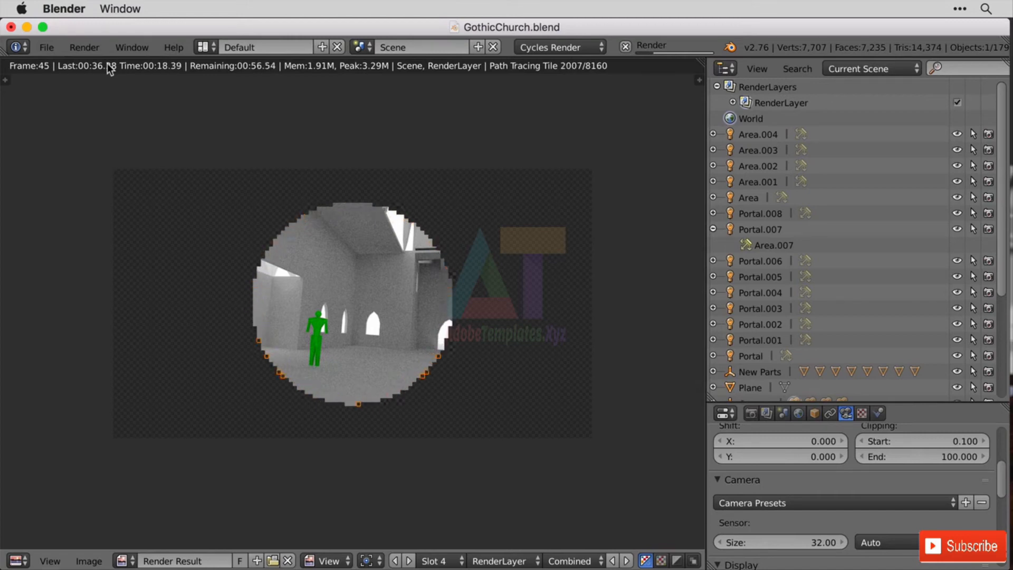
# Step: Enlarge the render view and compare the second camera angle's render in slot 4 with the one in slot 3
pyautogui.moveTo(707, 338); pyautogui.dragTo(893, 338)
pyautogui.scroll(2, 663, 376)
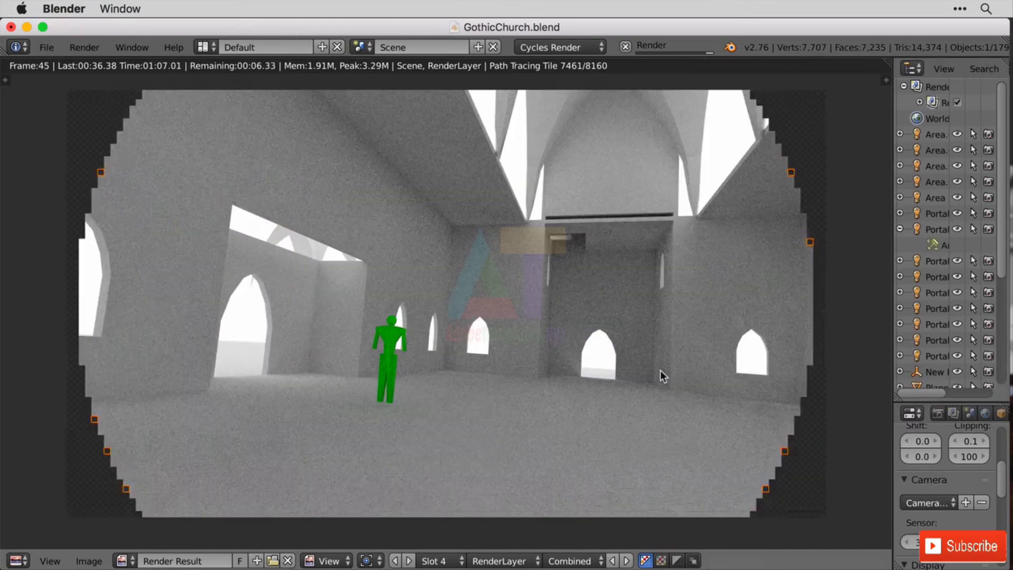
pyautogui.click(441, 561)
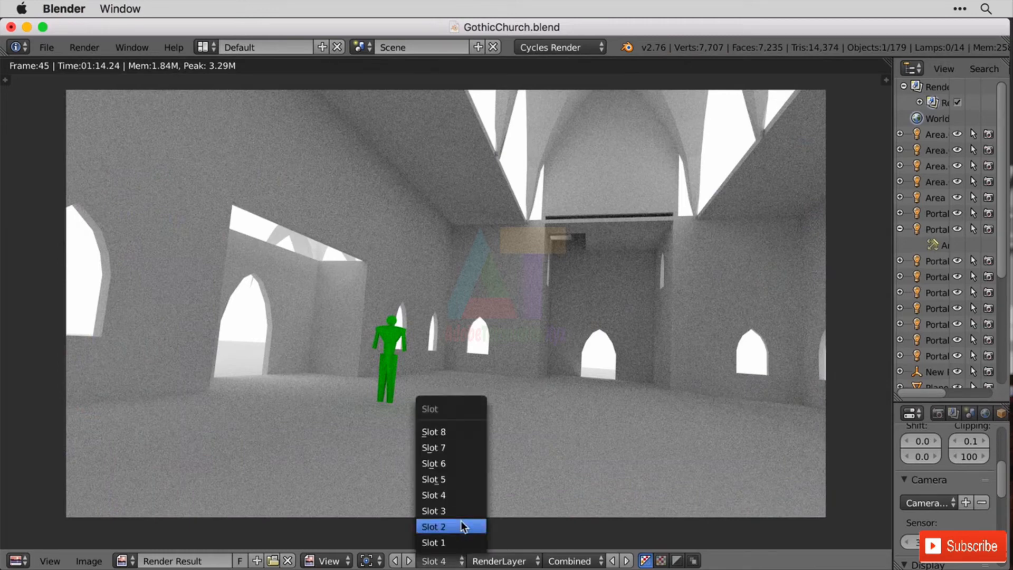
pyautogui.click(467, 520)
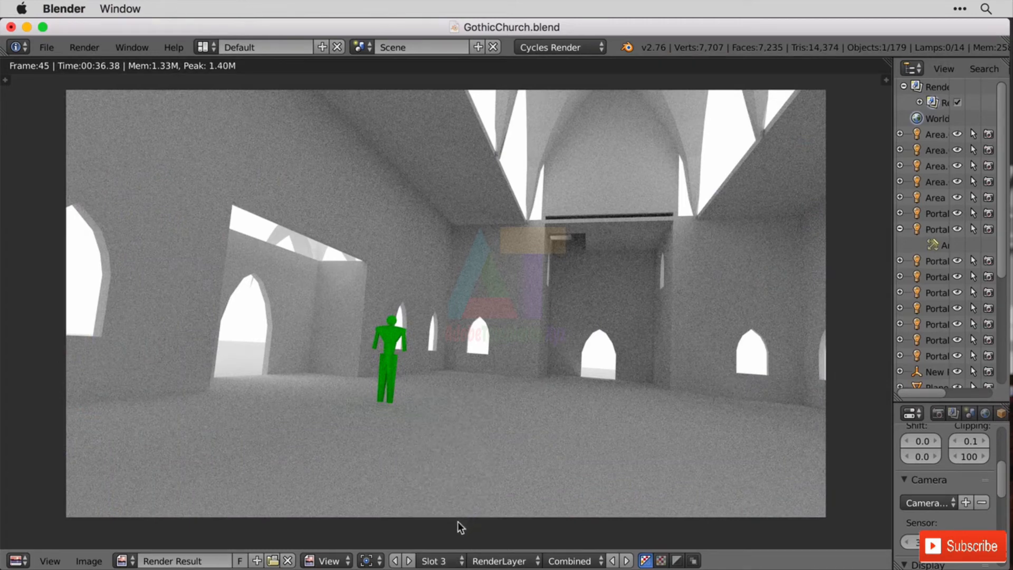
pyautogui.click(454, 561)
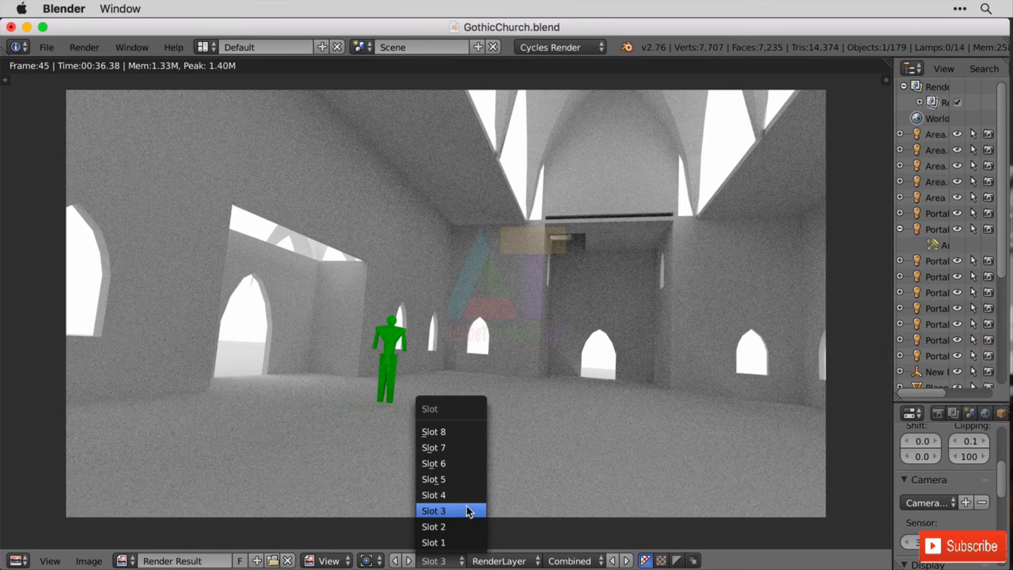
pyautogui.click(468, 511)
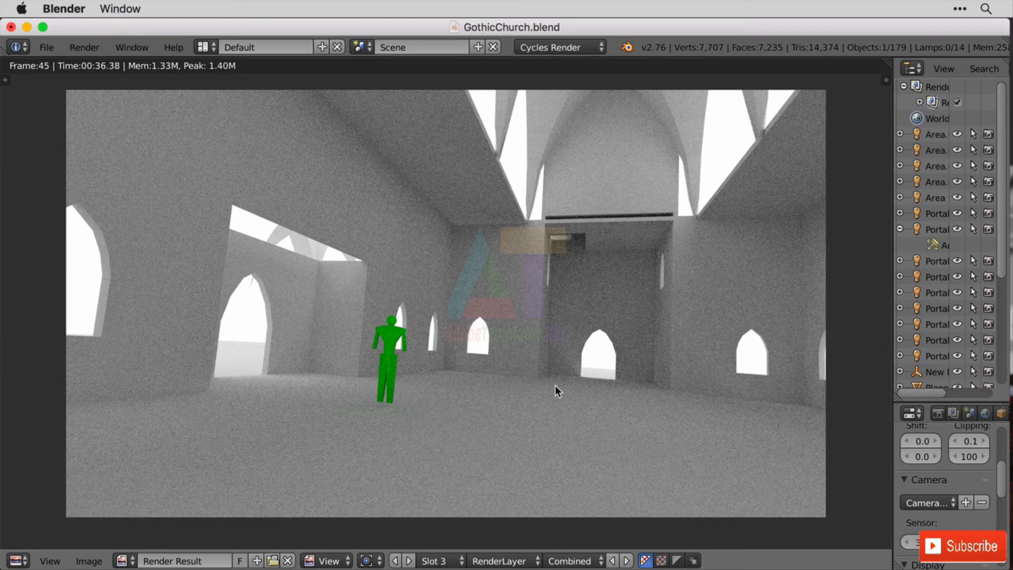